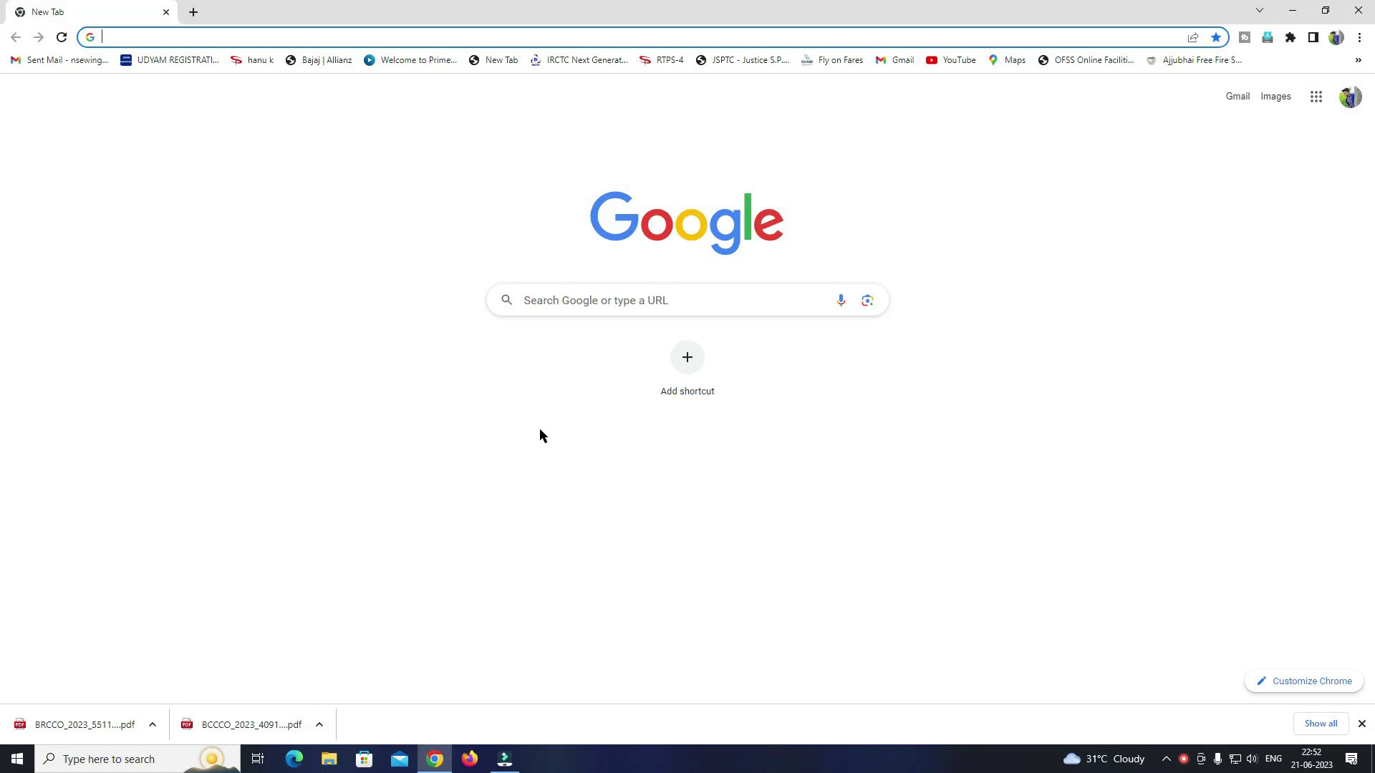
Search Google for "service plus" and open the Government of Bihar RTPS-1 result.
type("ser")
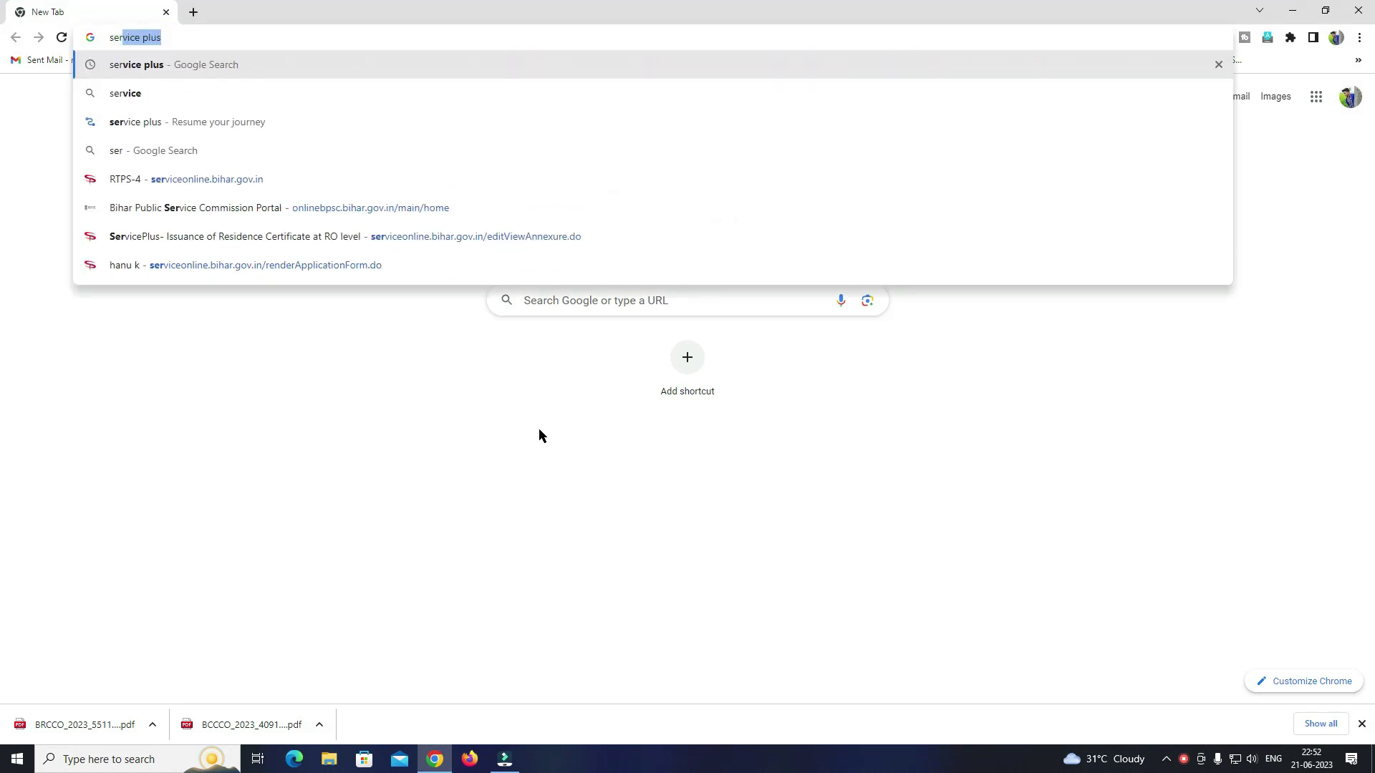
key("Return")
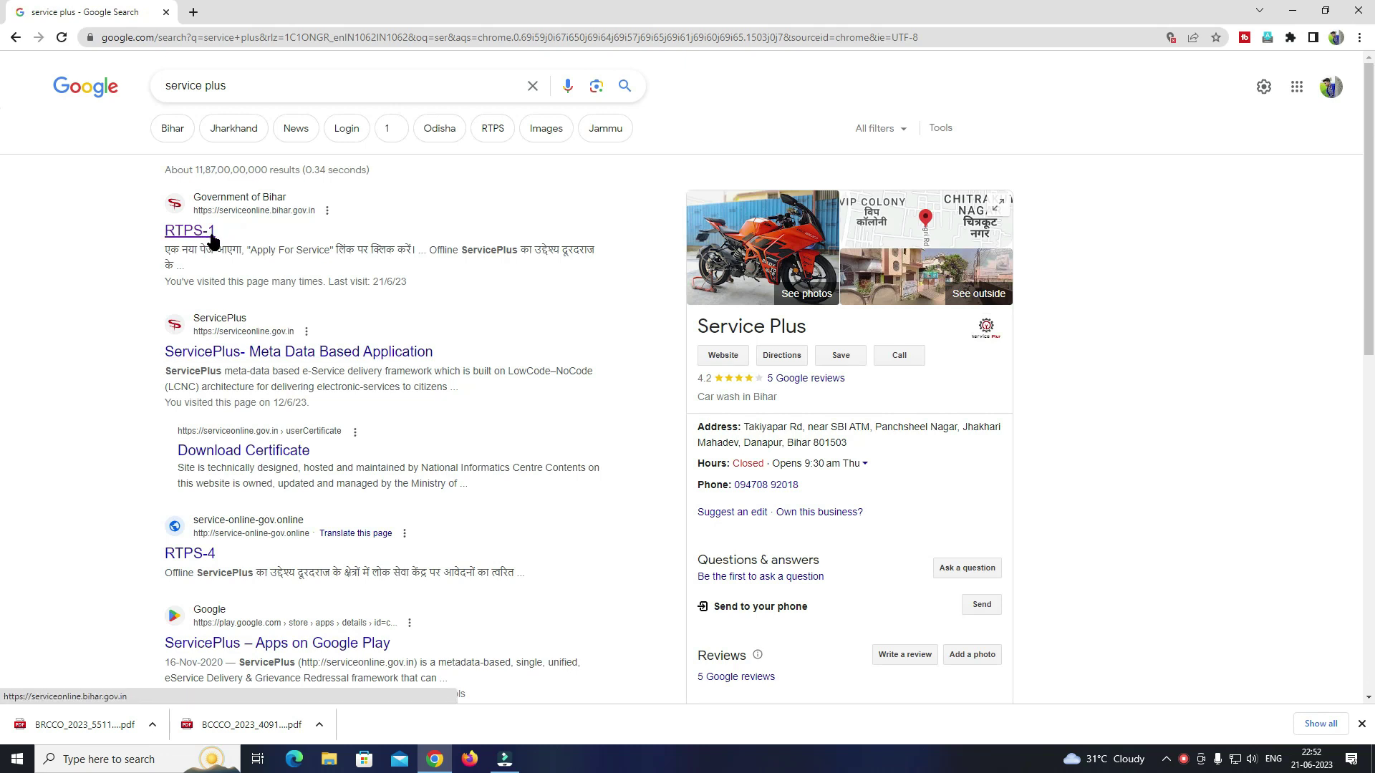
left_click(208, 236)
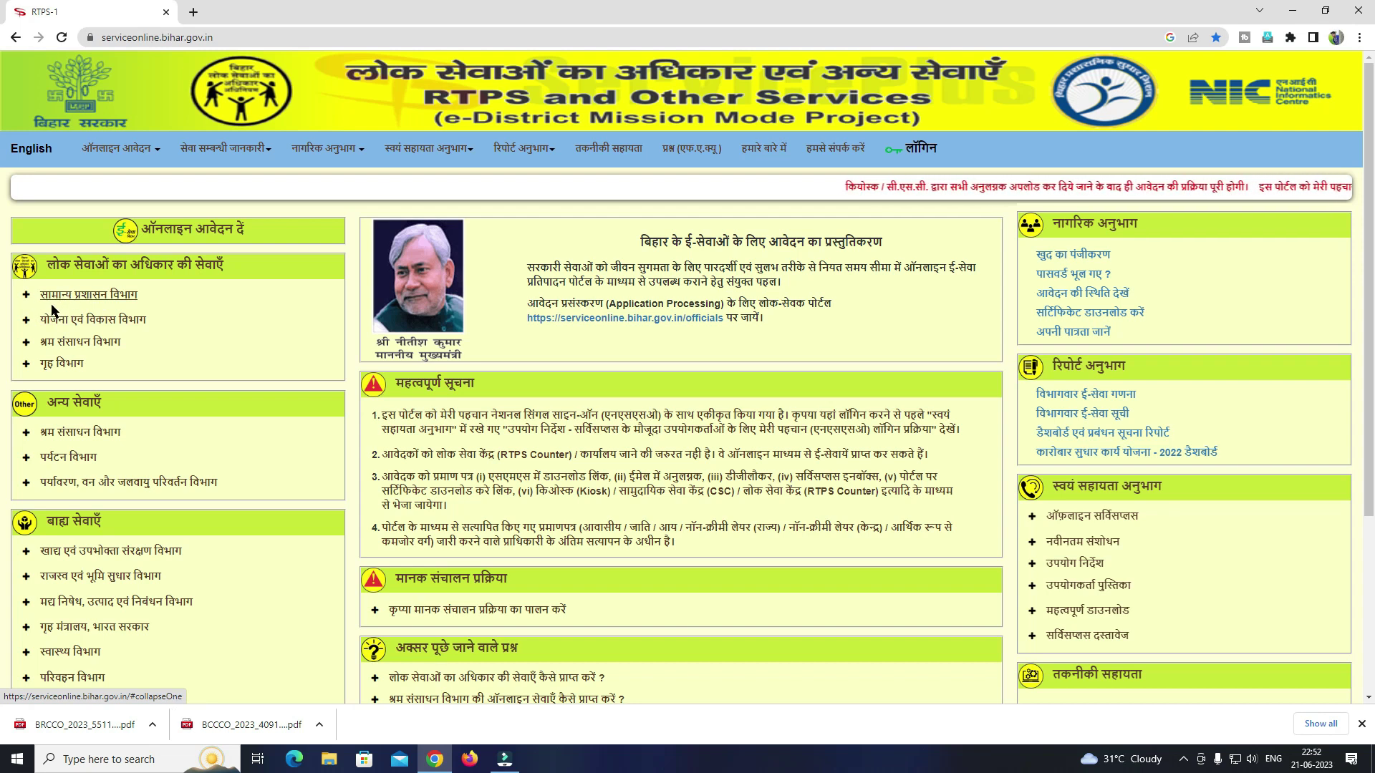
Open the income certificate (आय प्रमाण-पत्र का निर्गमन) application form at अंचल स्तर under सामान्य प्रशासन विभाग.
left_click(109, 301)
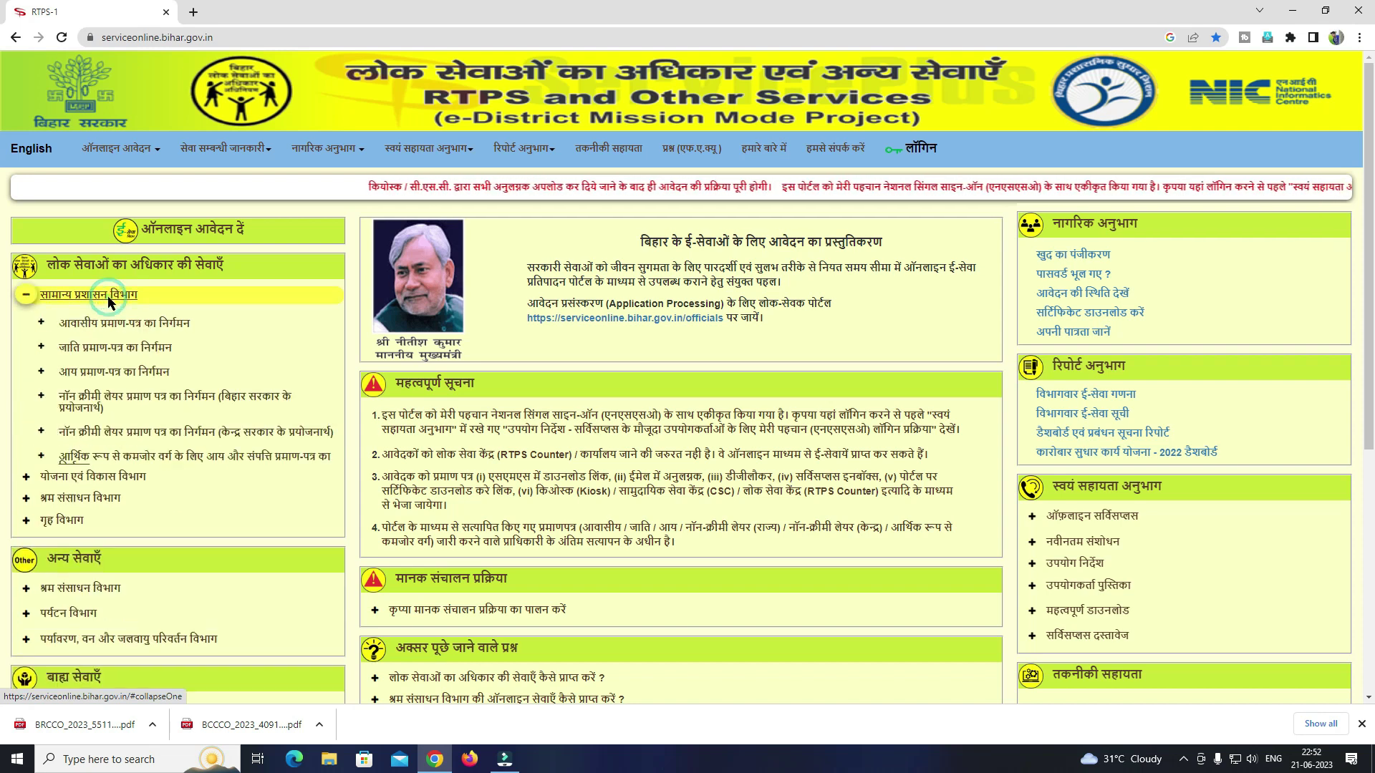
left_click(135, 378)
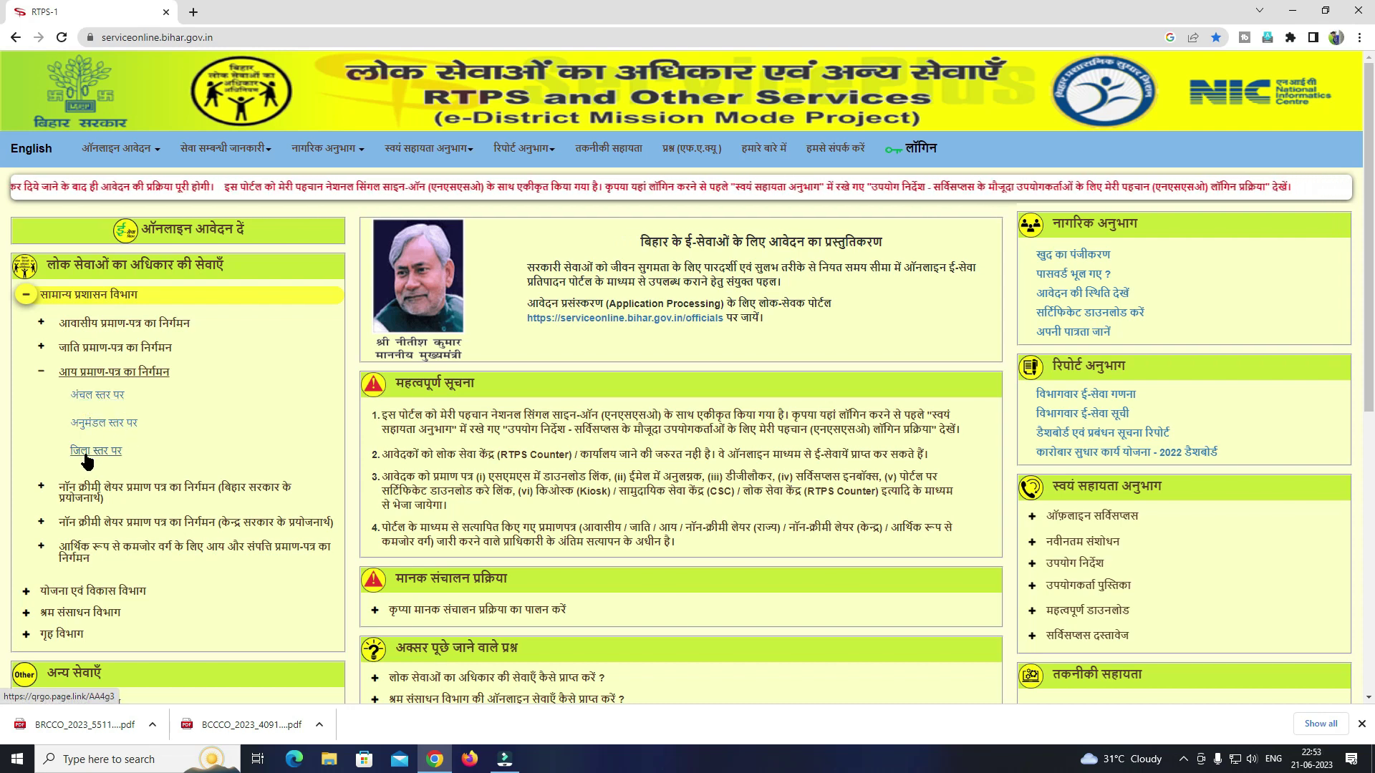
left_click(98, 399)
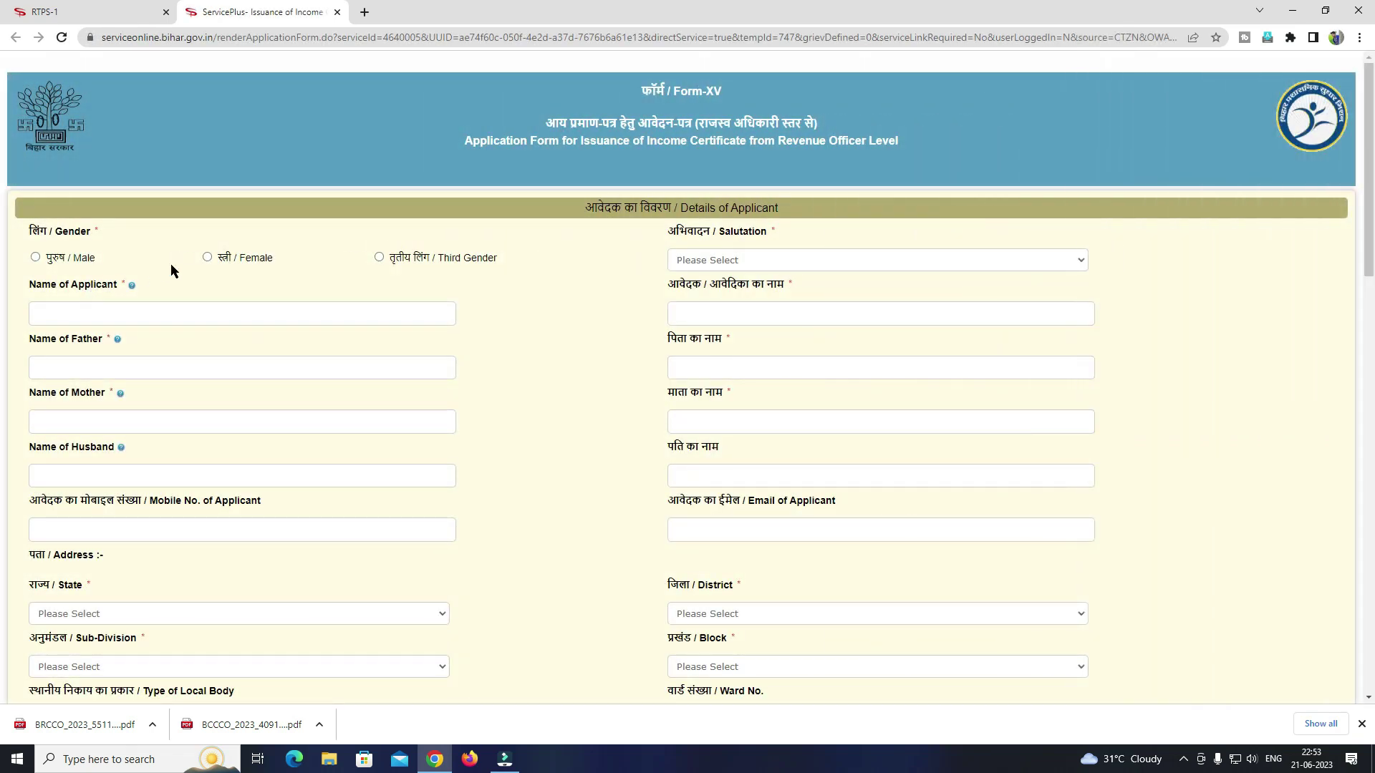
Set the applicant's gender to Female and the salutation to कोई अभिवादन नहीं.
left_click(207, 257)
left_click(834, 257)
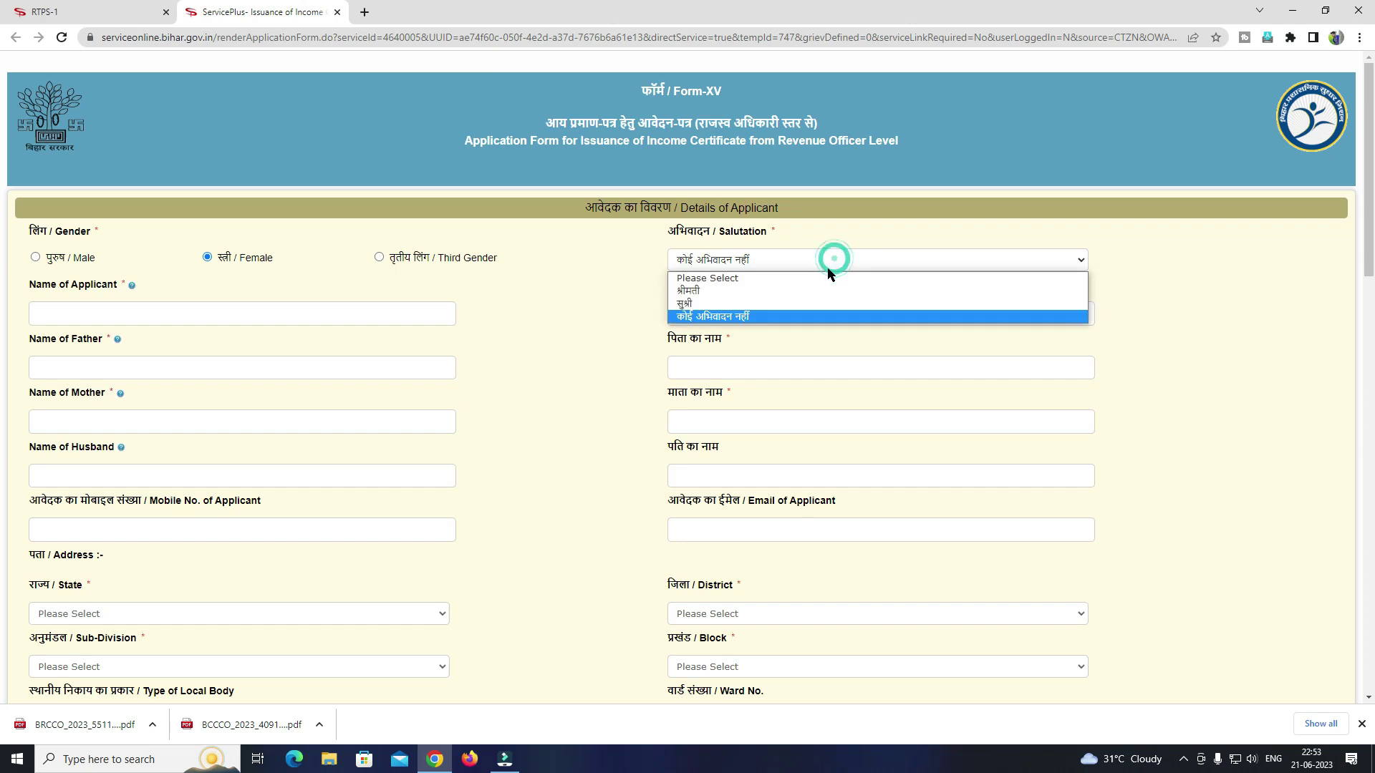
left_click(786, 316)
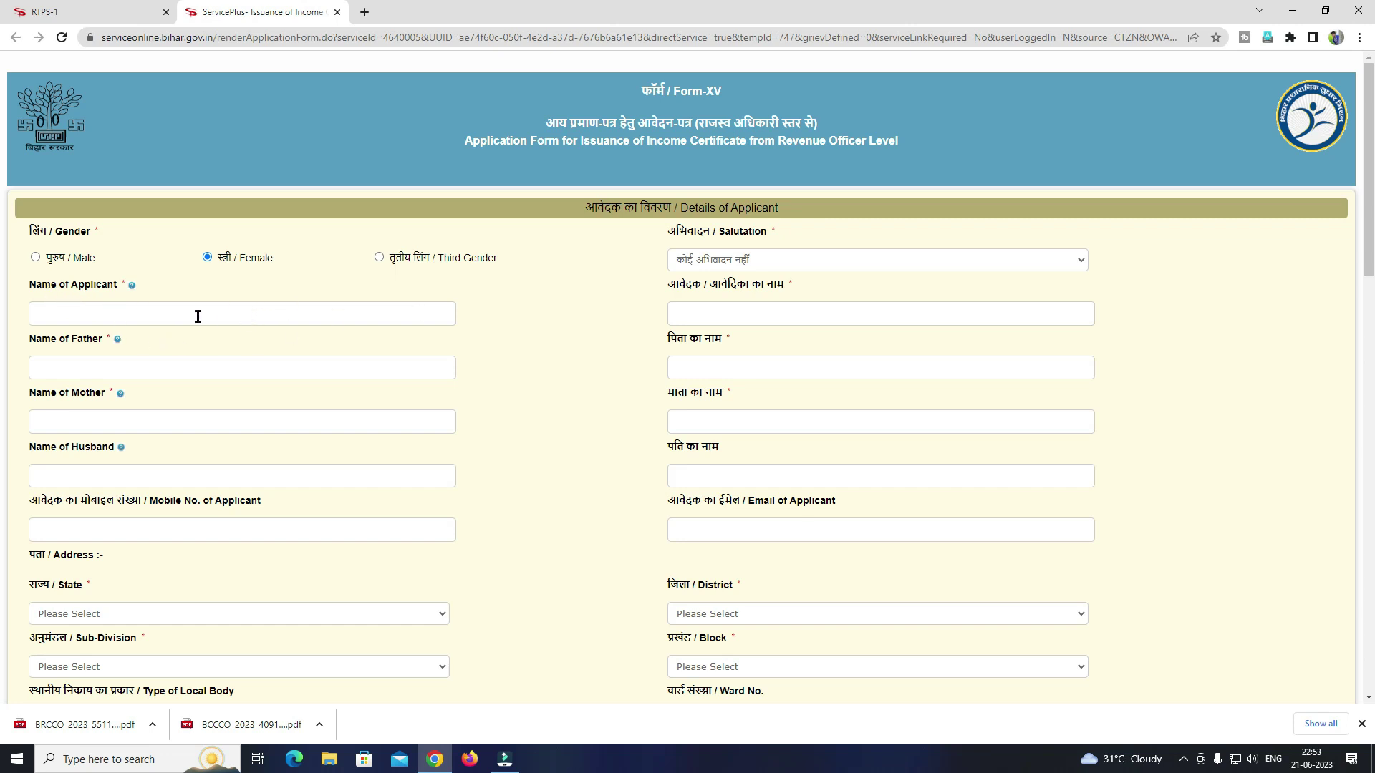
Enter the applicant's first name in English and start its Hindi version in the matching Hindi name field.
left_click(241, 316)
type("Puja")
left_click(709, 311)
key("BackSpace")
key("BackSpace")
Set the applicant's address state to BIHAR and the district to SARAN.
scroll(384, 606, "down", 1)
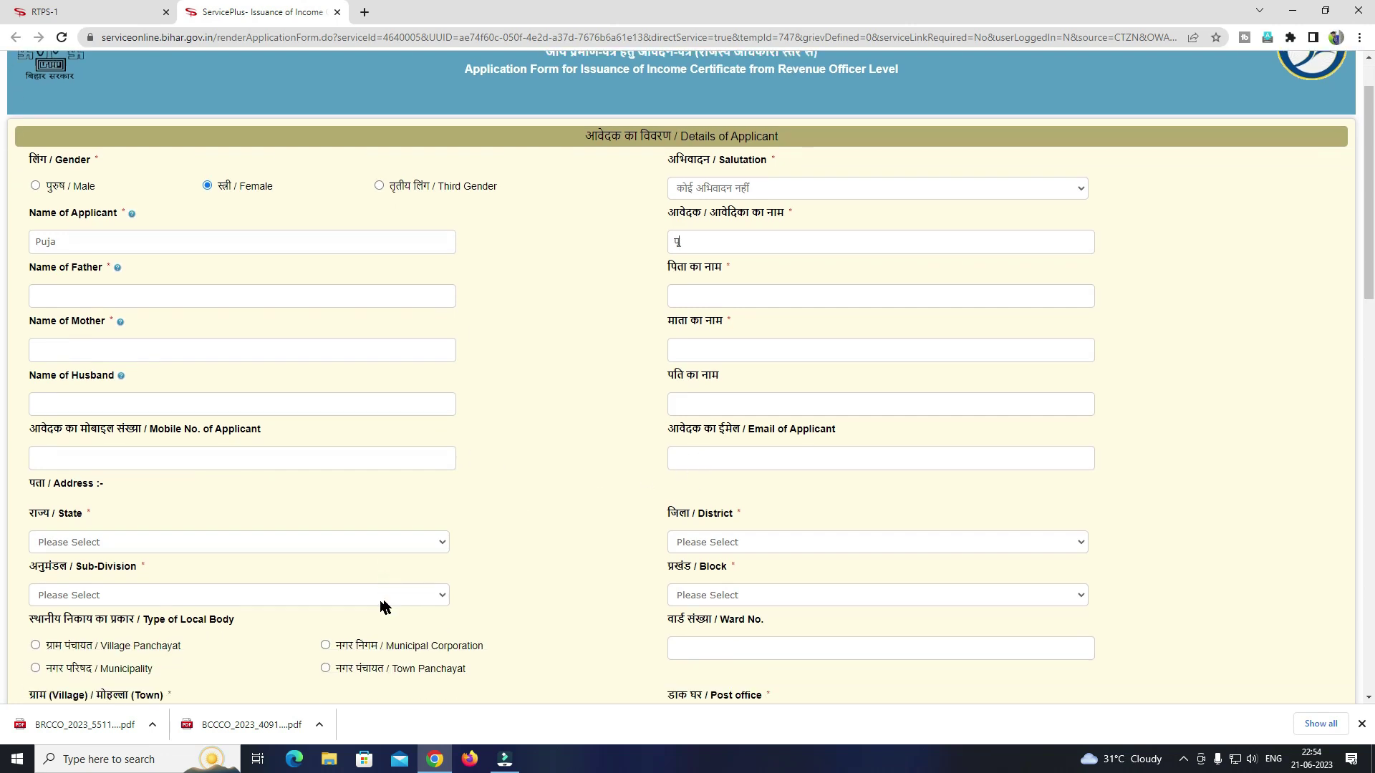
left_click(106, 541)
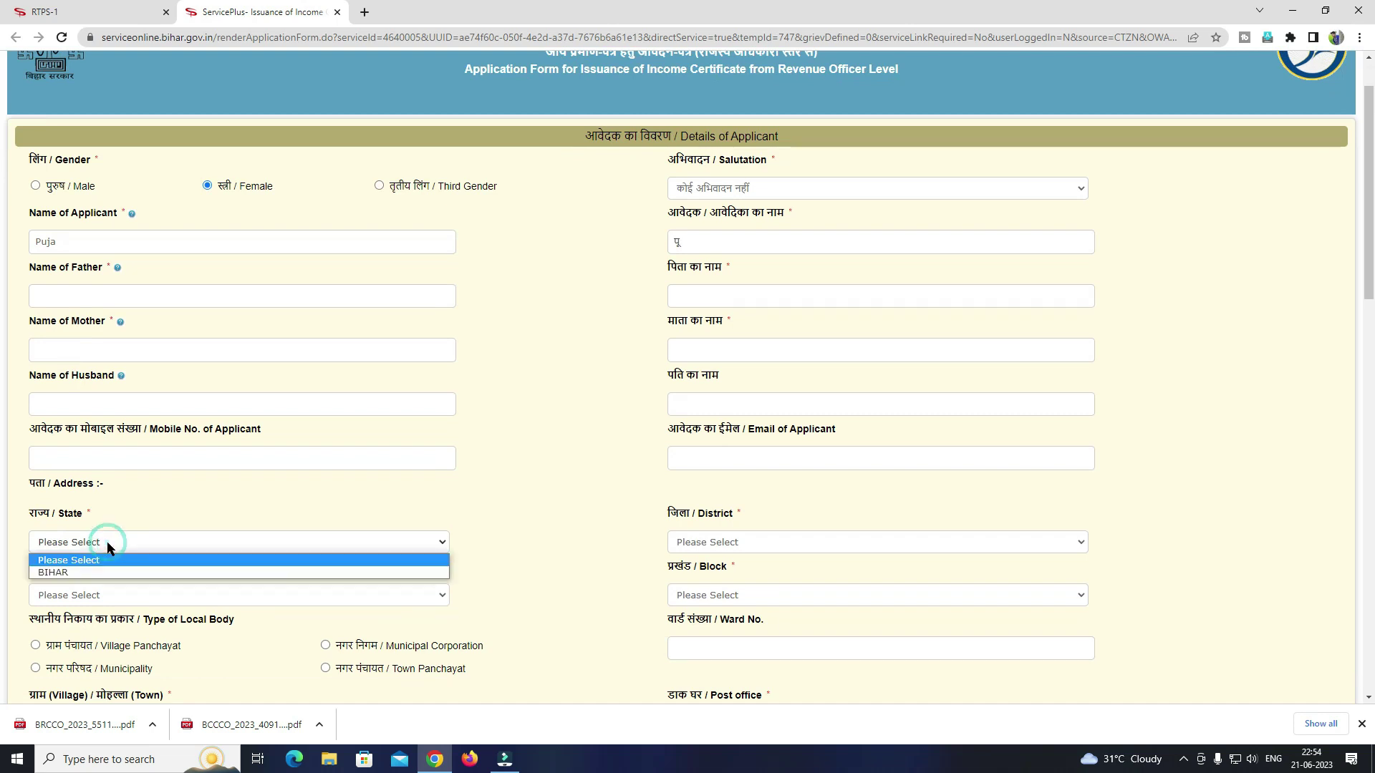
left_click(124, 574)
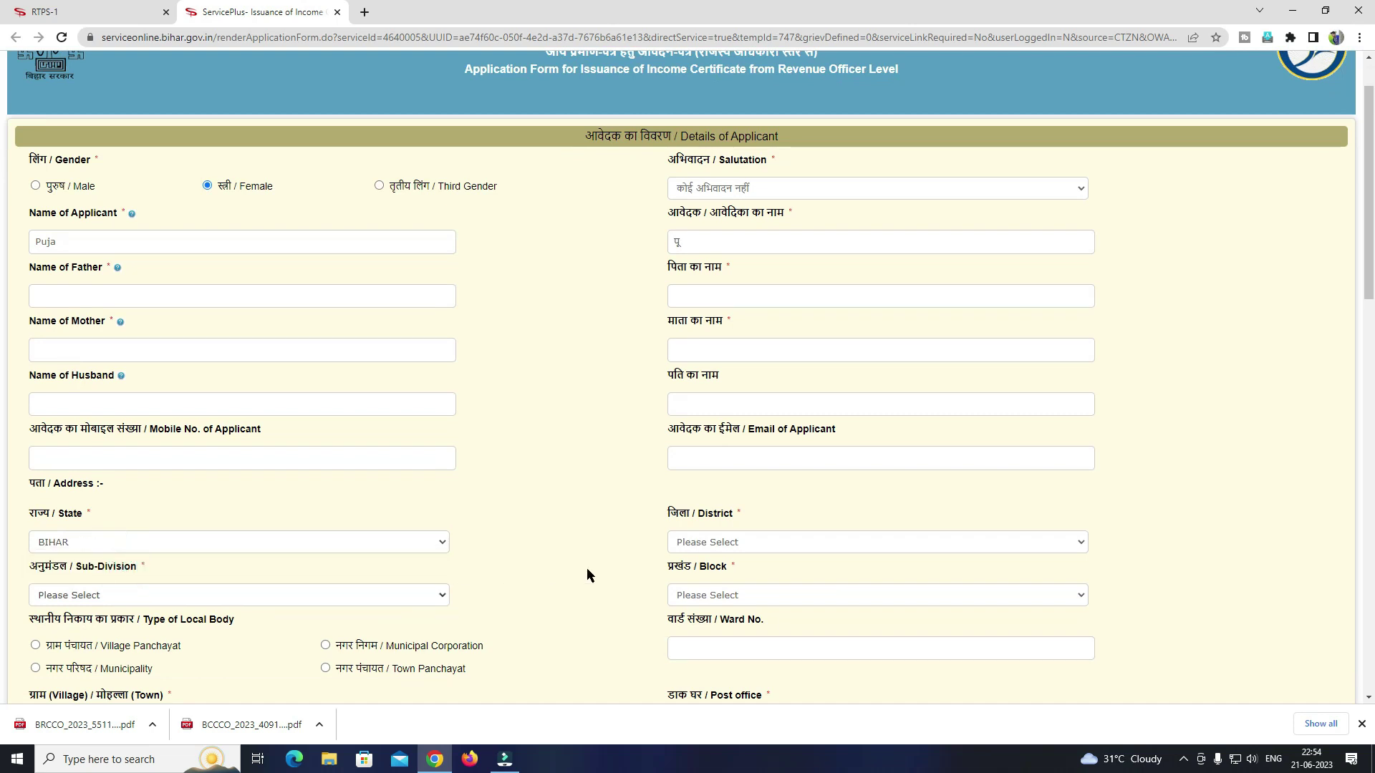
left_click(756, 543)
type("saran")
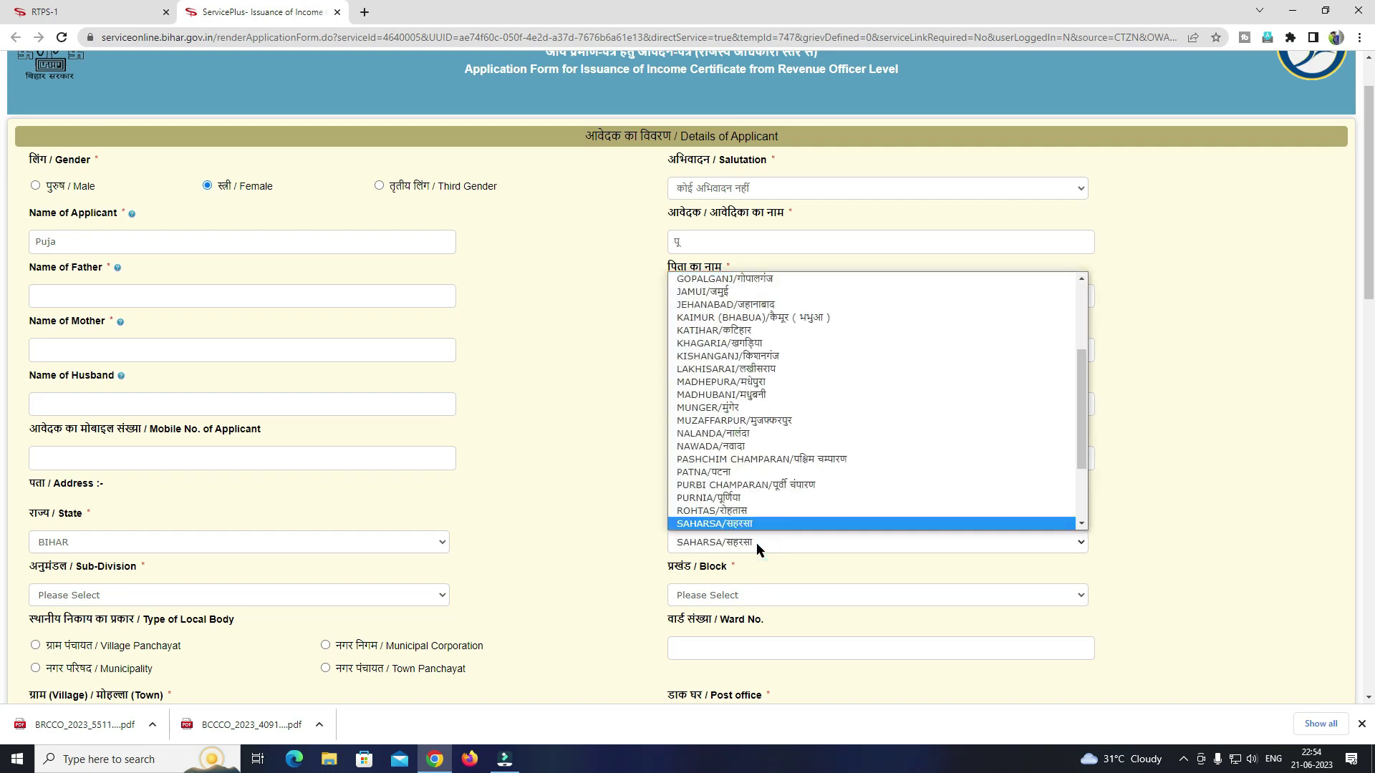
key("Return")
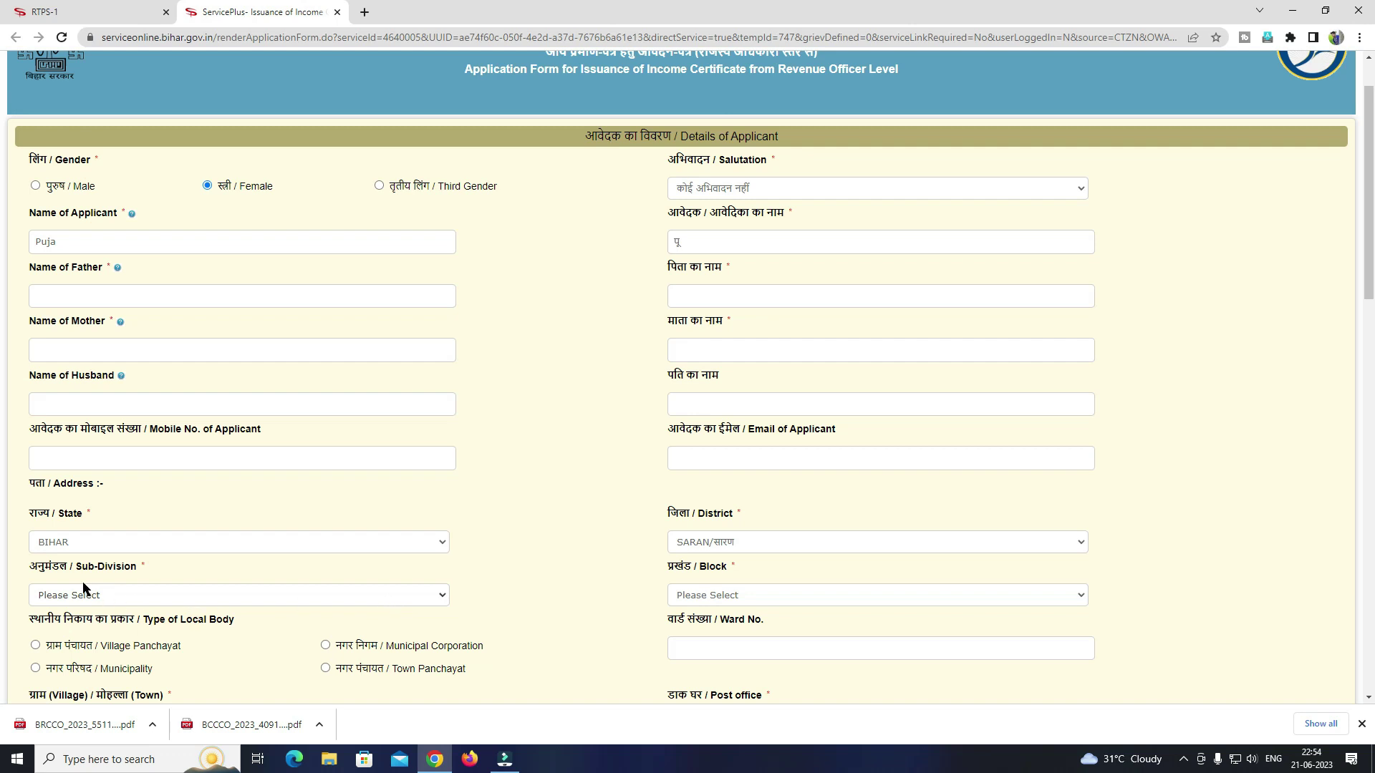
Set the address sub-division to MARHAURA and the block to MASHRAKH.
left_click(78, 599)
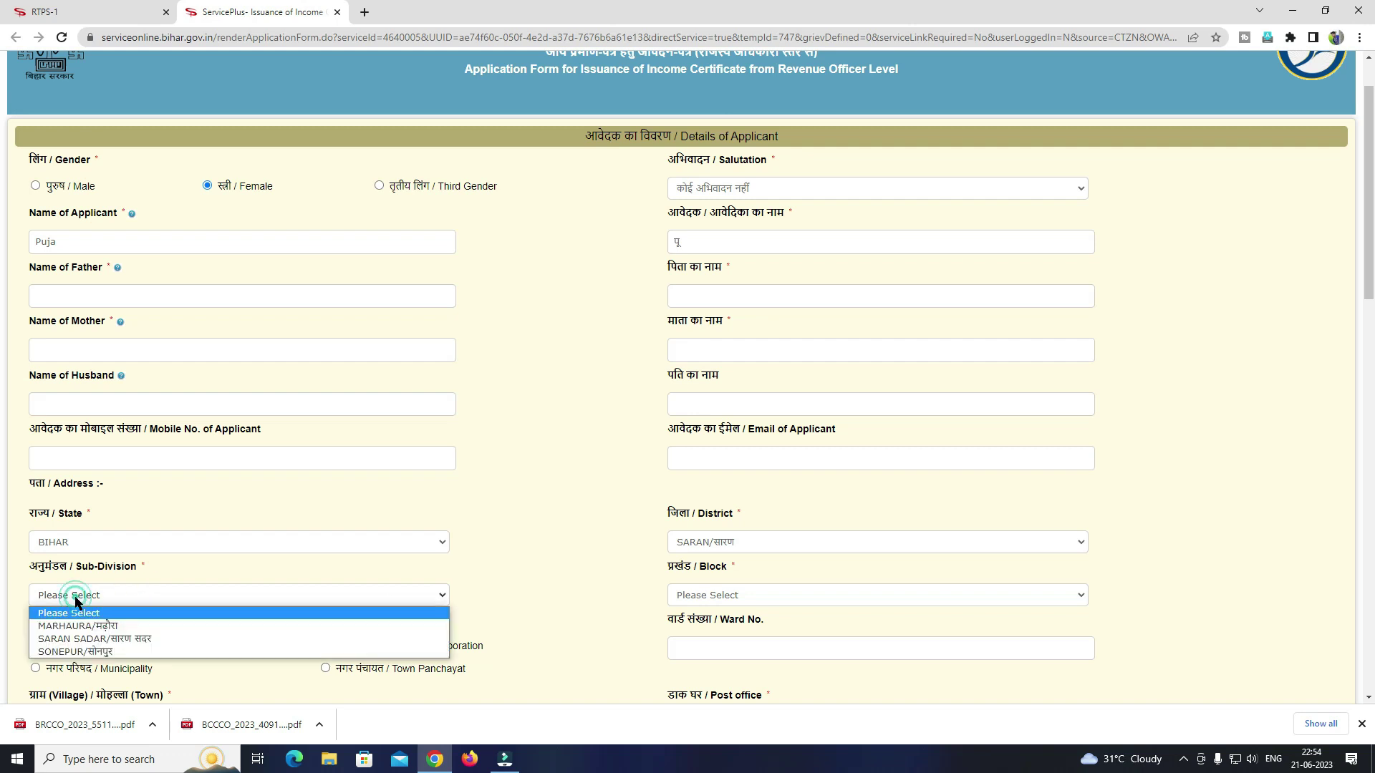
left_click(88, 627)
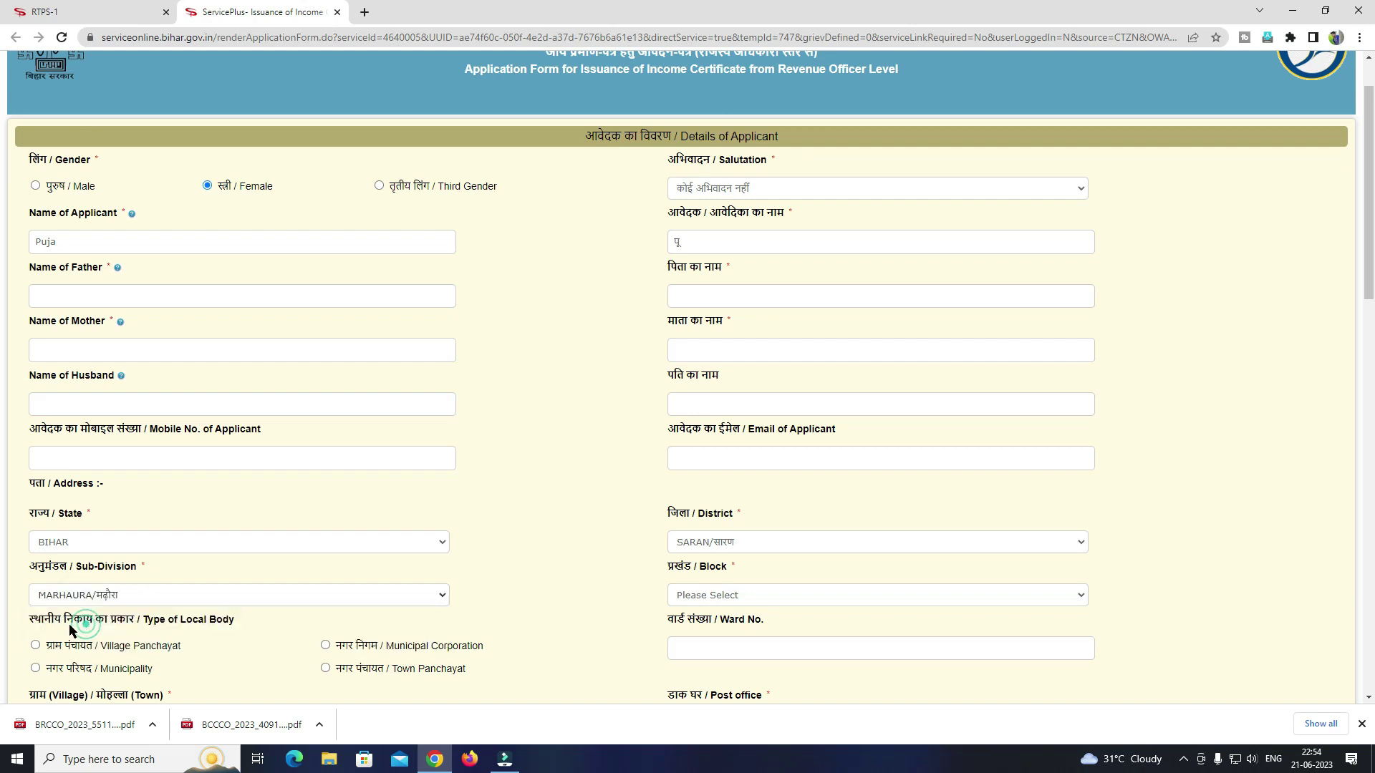
left_click(751, 595)
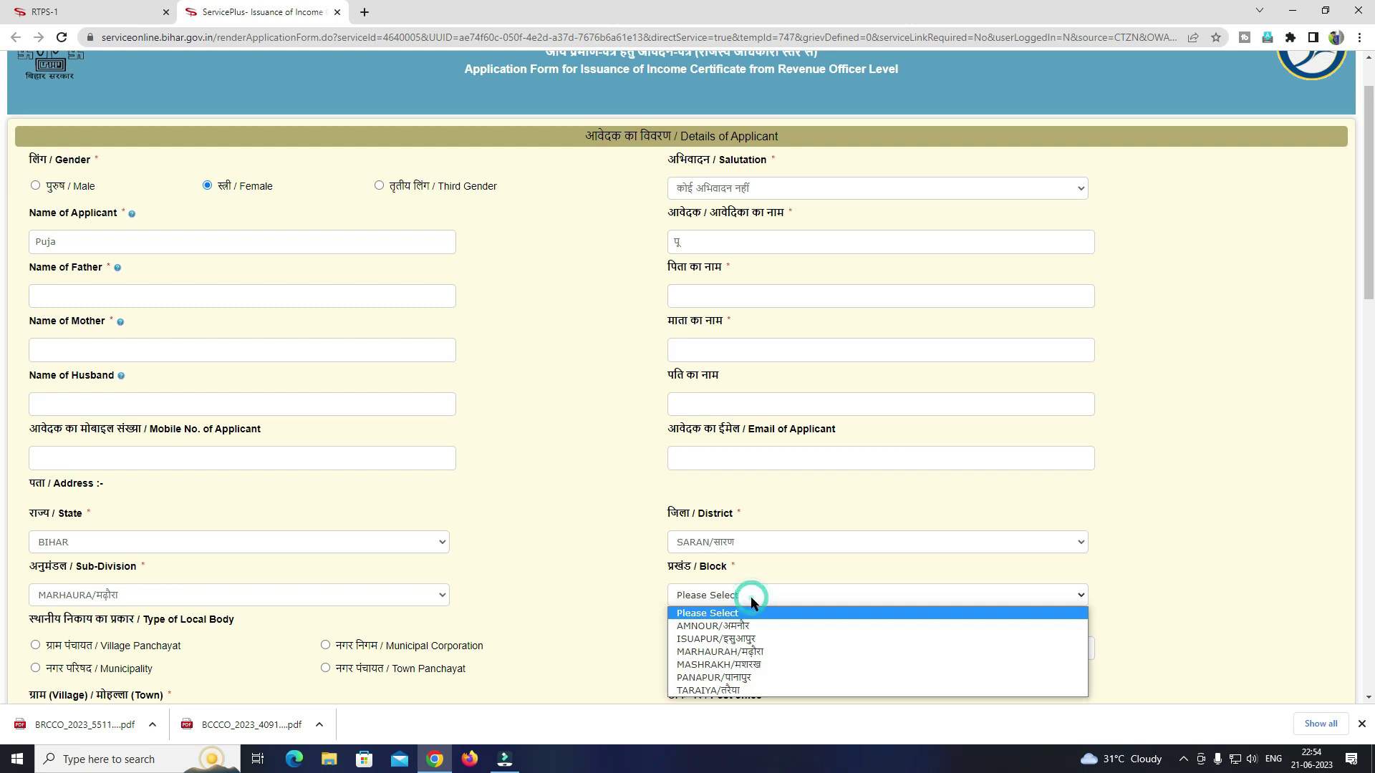
left_click(770, 666)
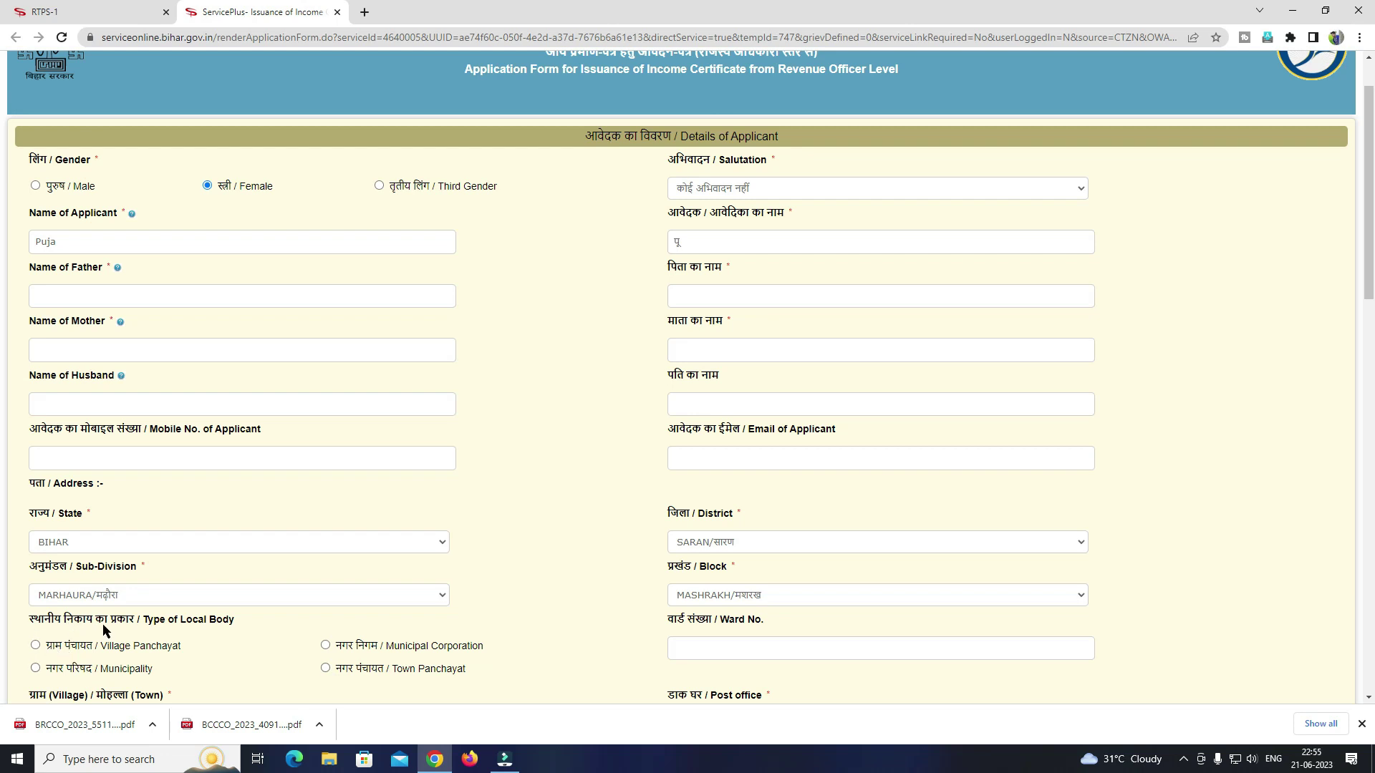
Choose Village Panchayat as the type of local body and activate the ward number field.
left_click(34, 644)
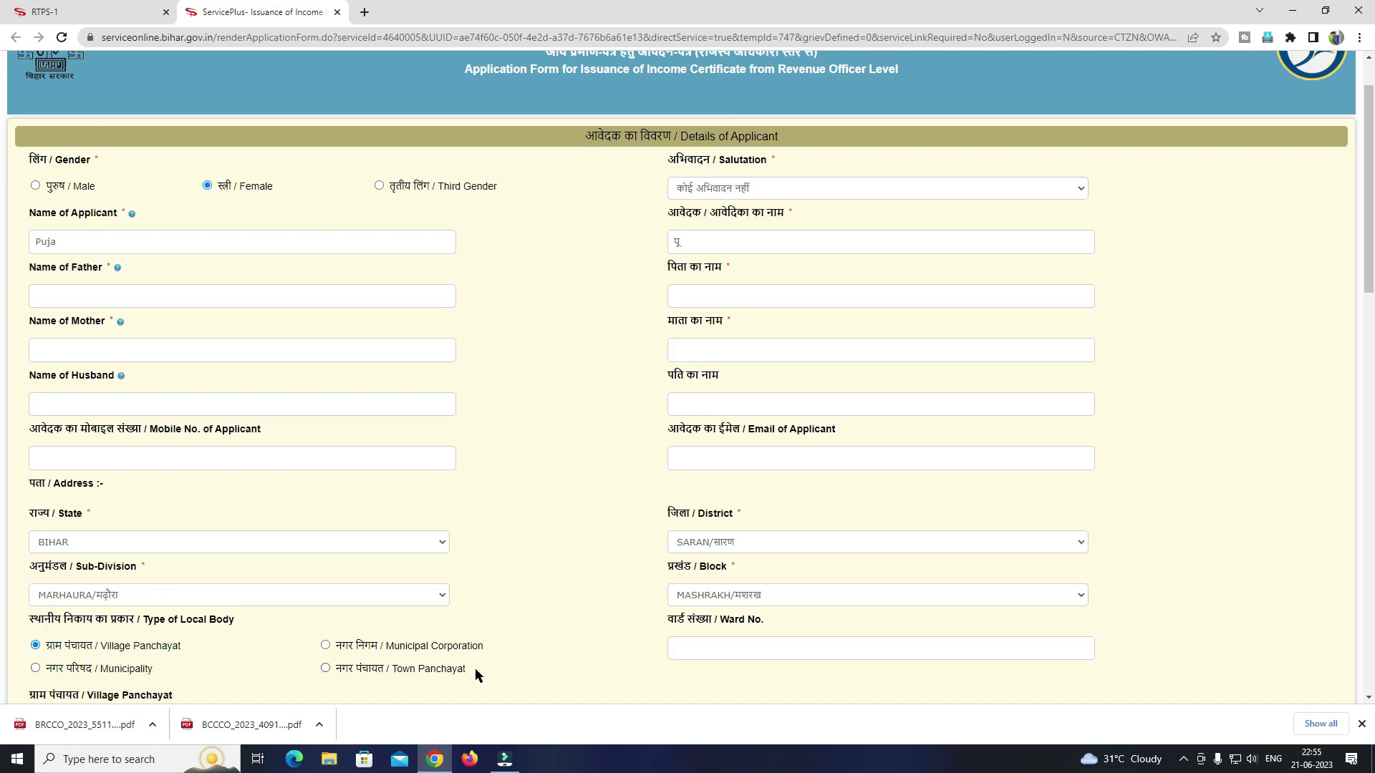
scroll(712, 648, "down", 2)
left_click(736, 512)
left_click(736, 511)
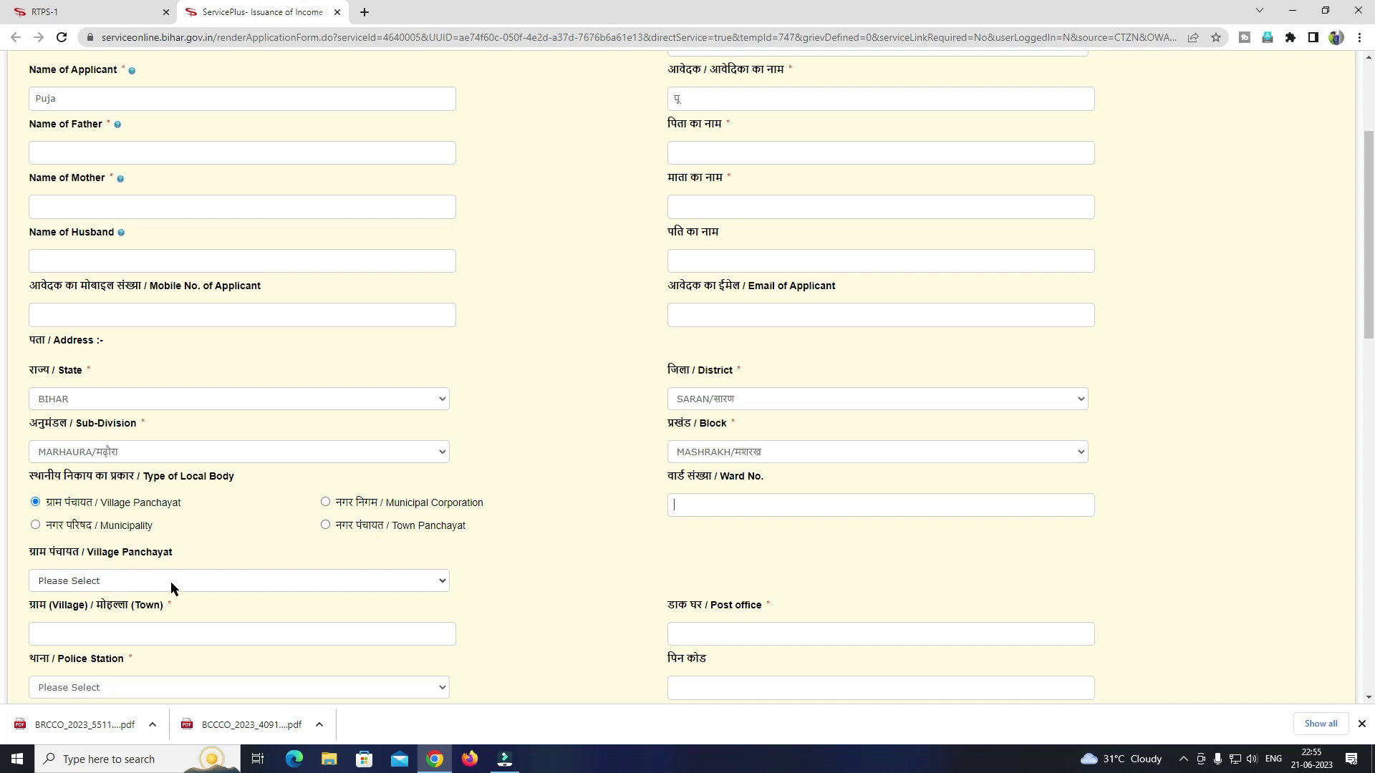
scroll(285, 594, "down", 1)
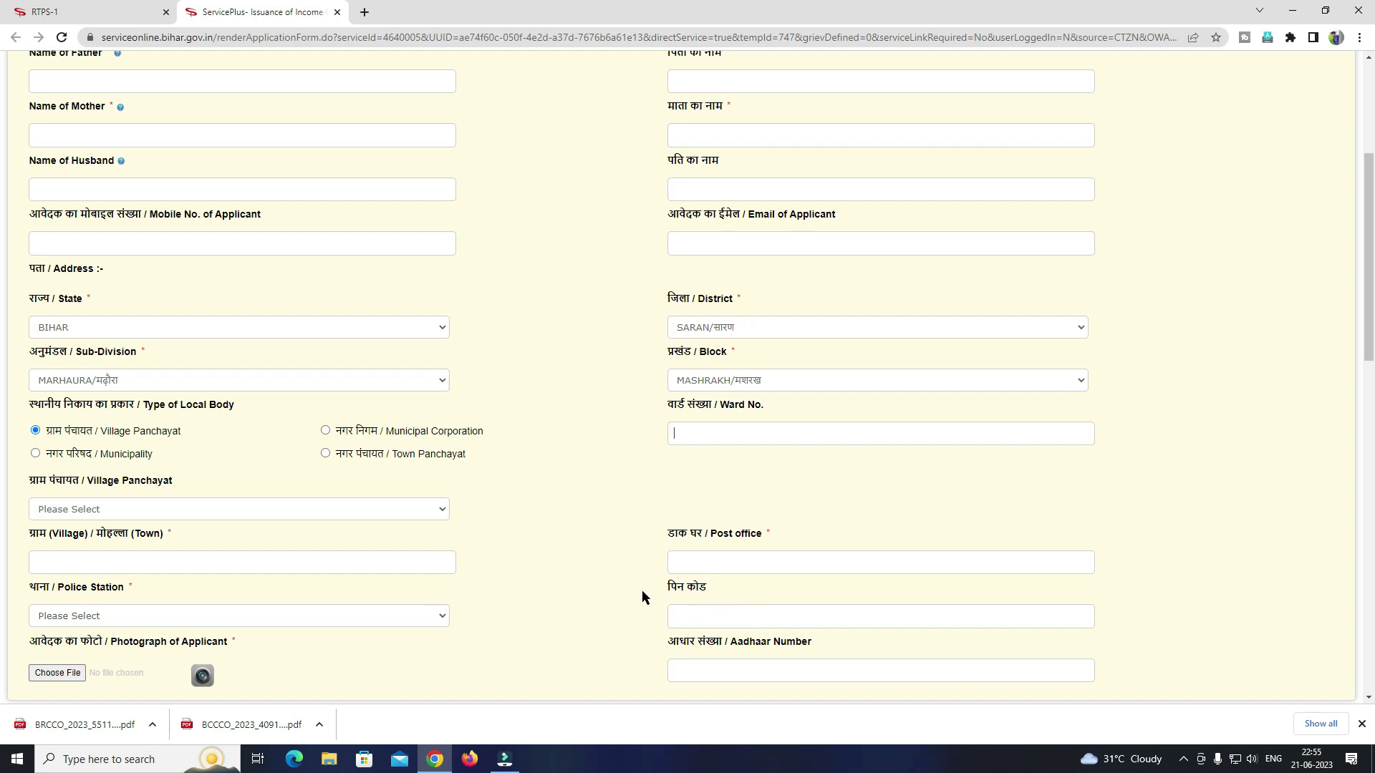
scroll(654, 596, "down", 3)
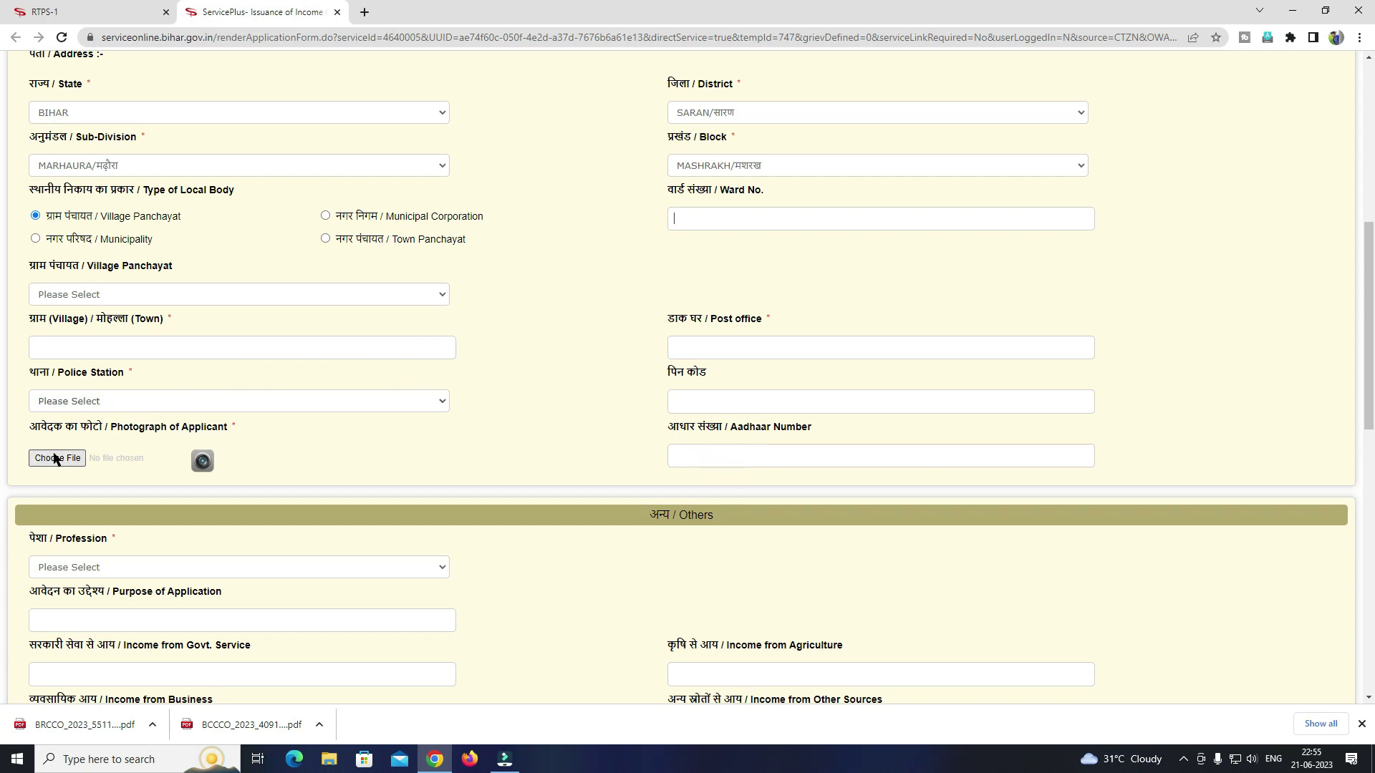
left_click(68, 459)
left_click(472, 10)
Set the applicant's profession to छात्र / Student in the Others section.
scroll(297, 381, "down", 3)
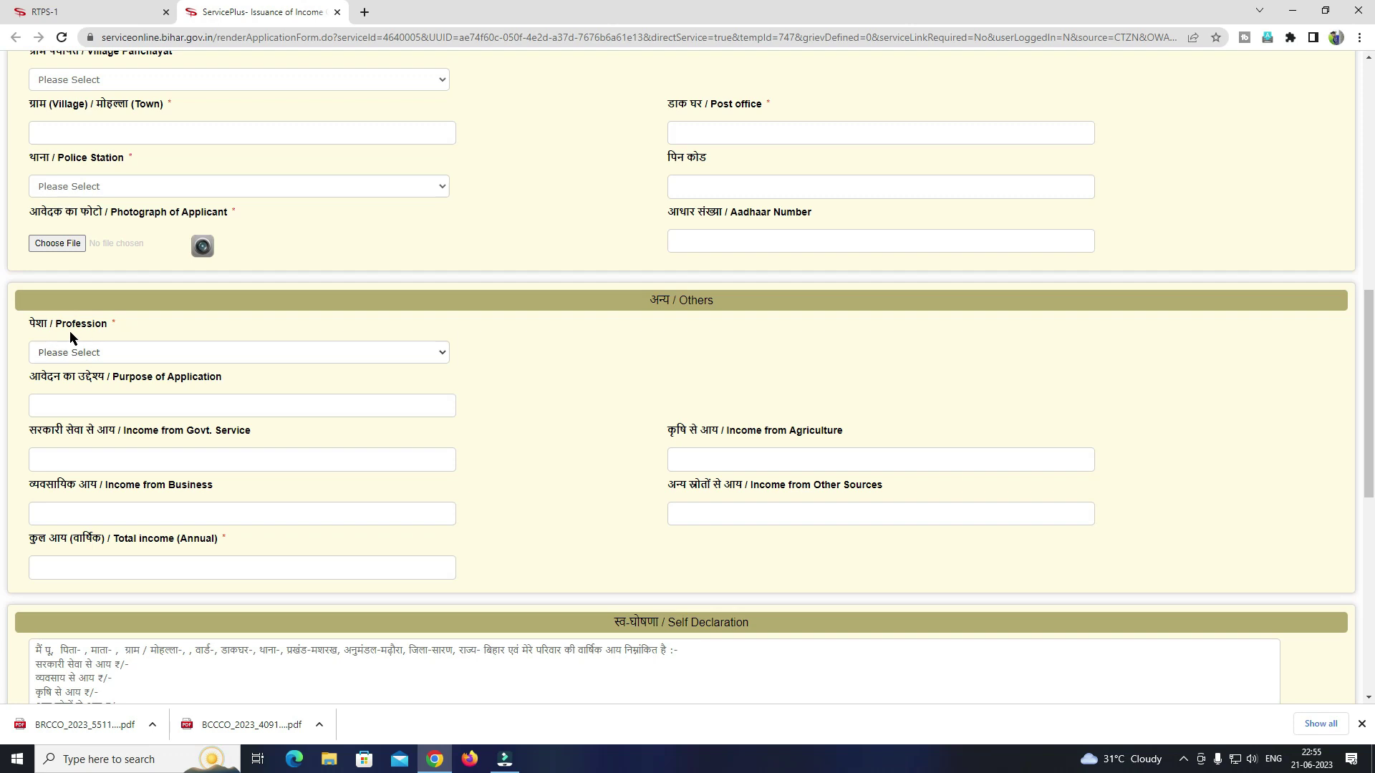
left_click(70, 352)
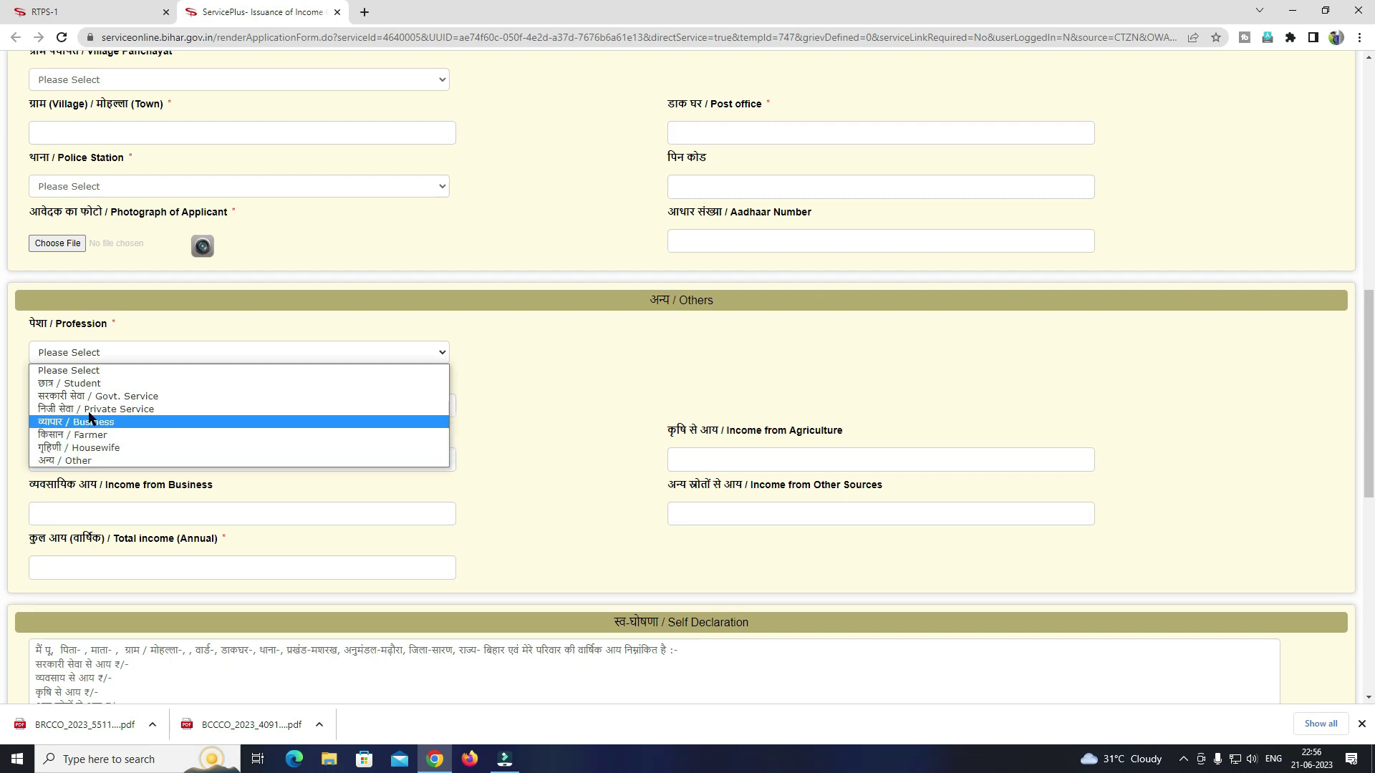
left_click(90, 385)
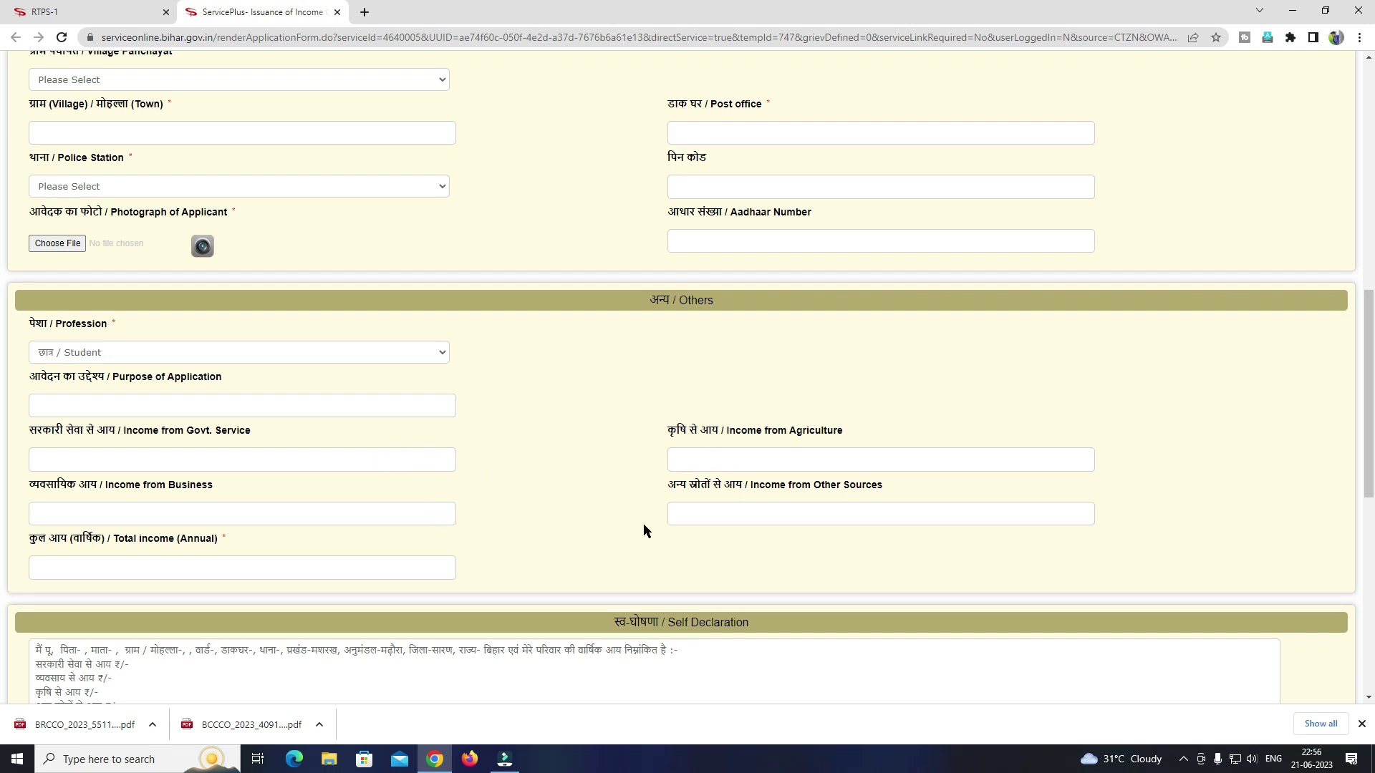
Examine the income fields, self declaration, receiving office and word verification in the rest of the form.
scroll(531, 549, "down", 3)
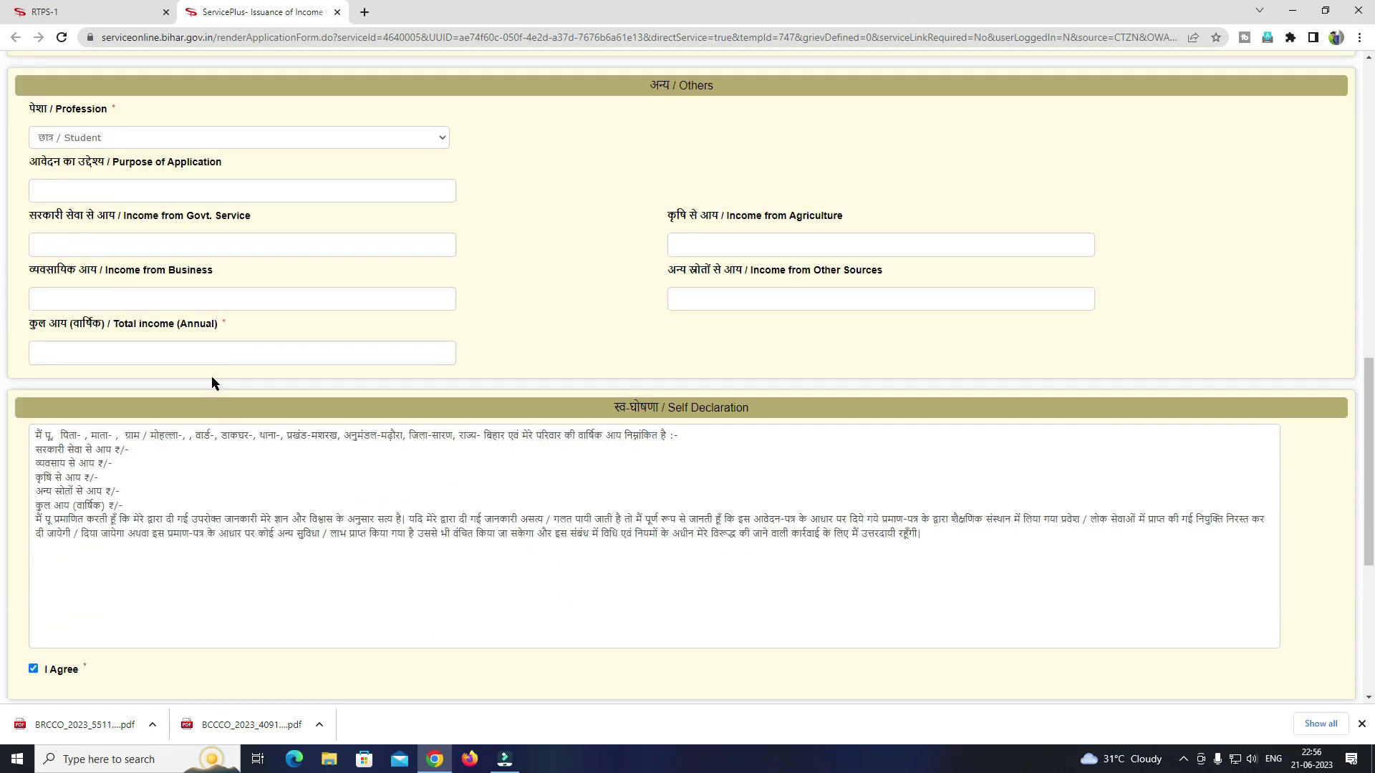
scroll(240, 427, "down", 4)
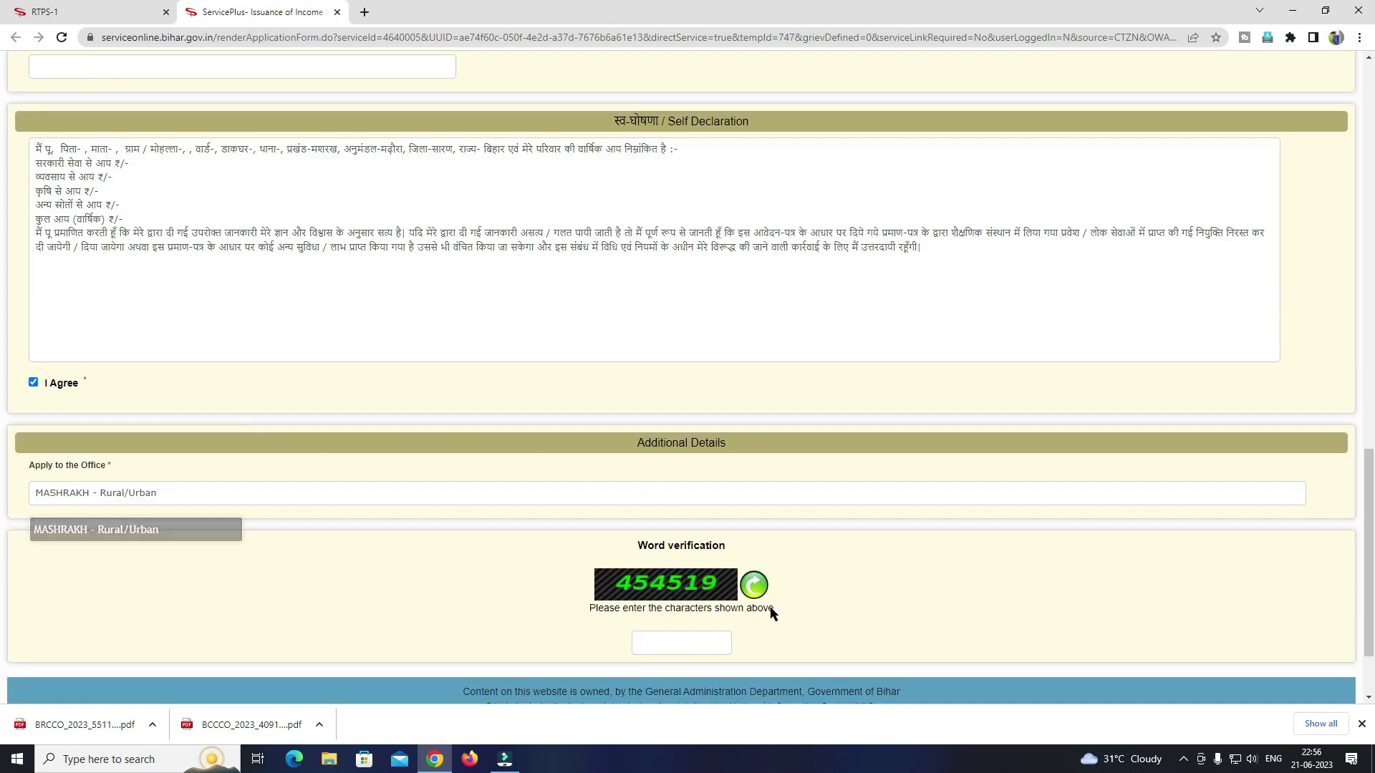
scroll(774, 612, "down", 2)
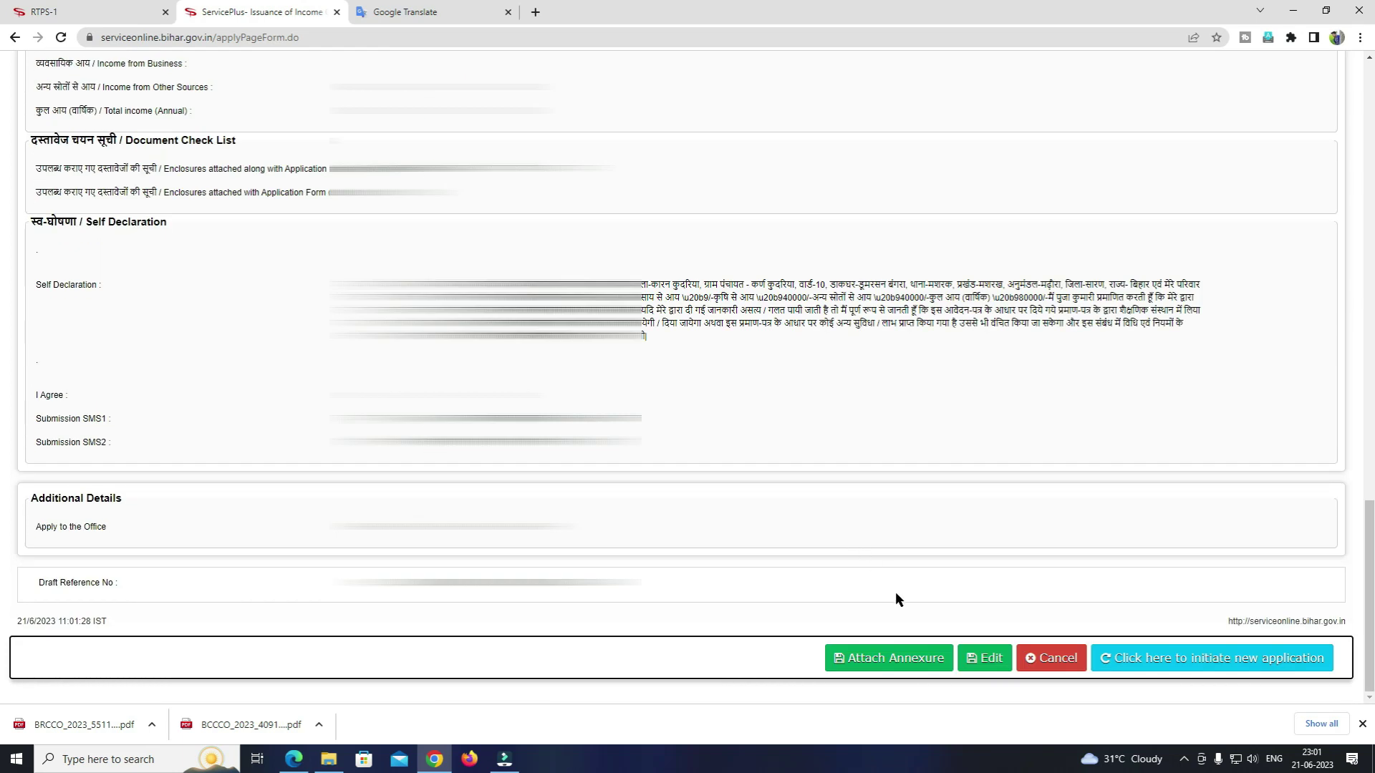
Review the details in the application preview and proceed to attaching the annexure.
scroll(728, 522, "up", 15)
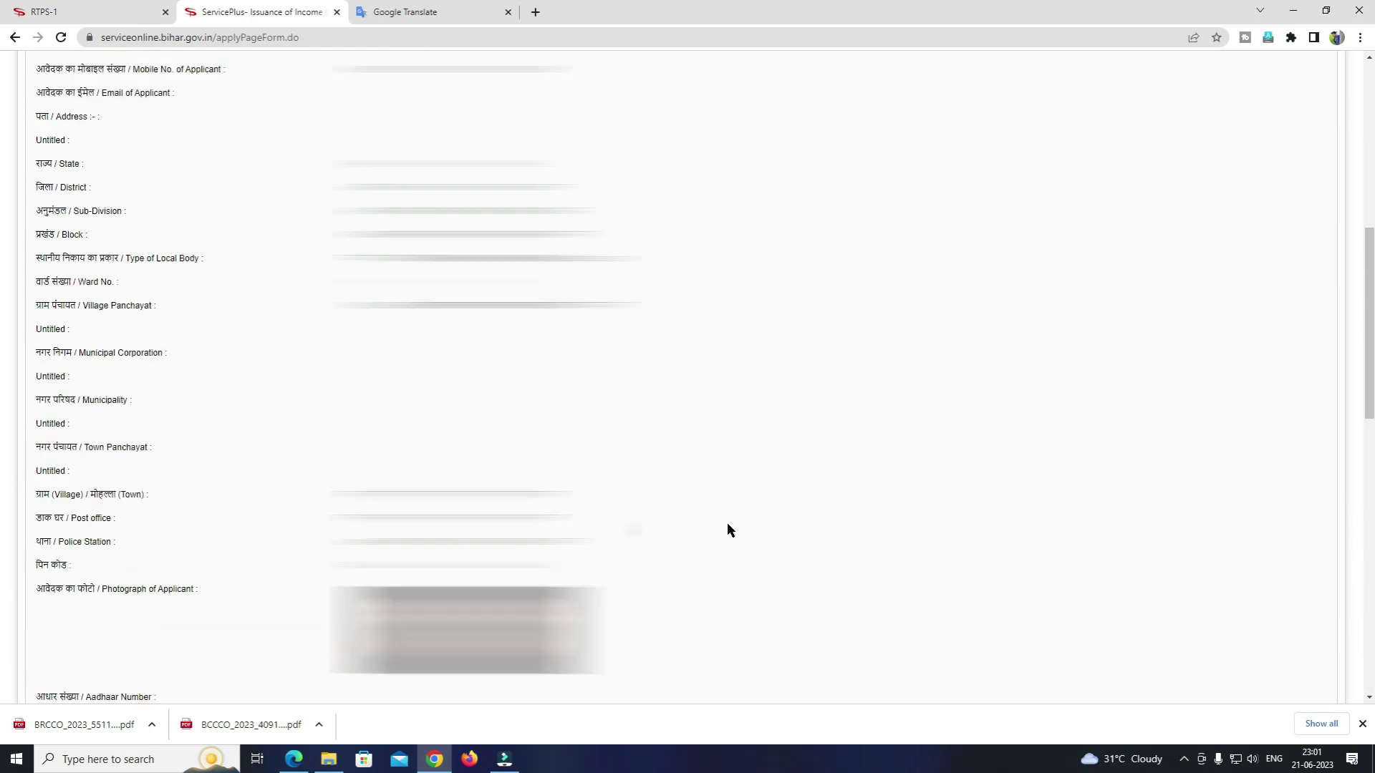
scroll(727, 522, "up", 2)
scroll(727, 521, "down", 20)
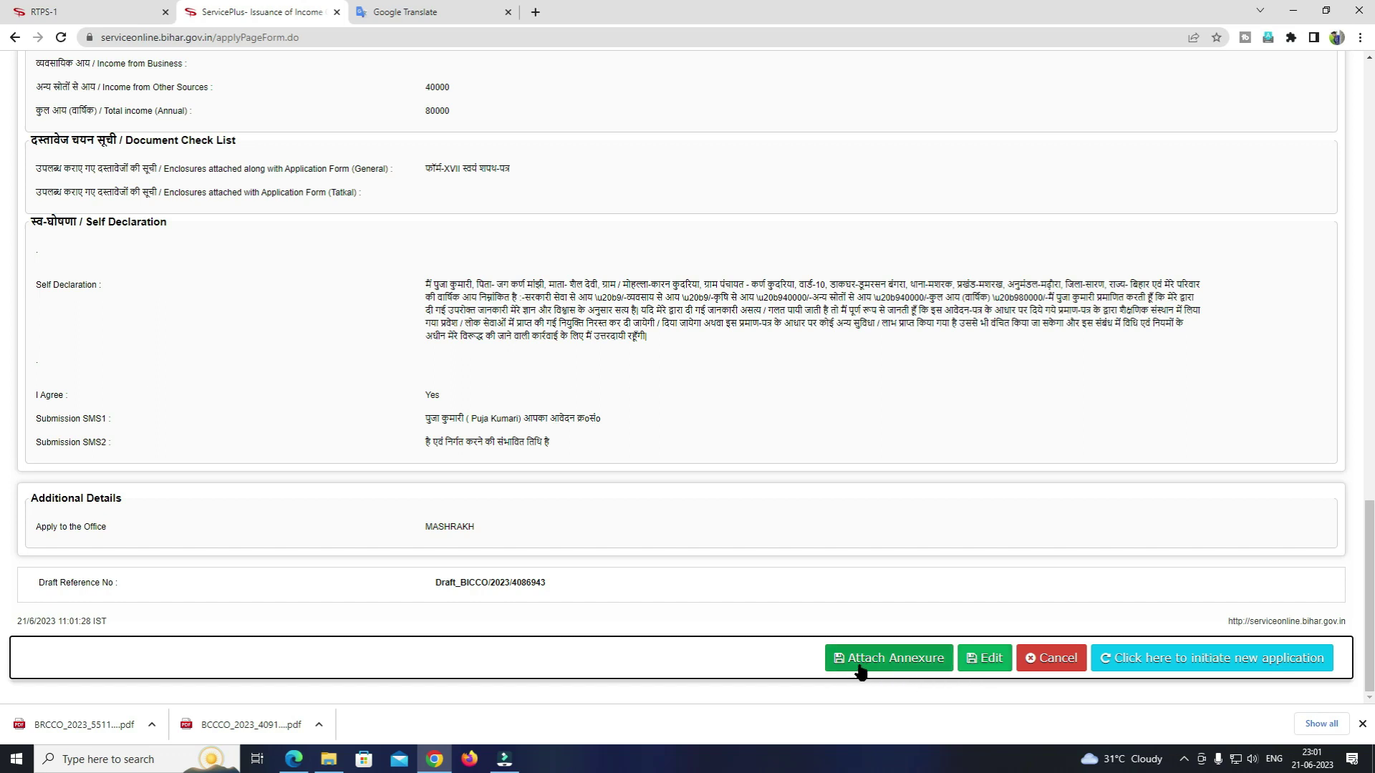
left_click(913, 672)
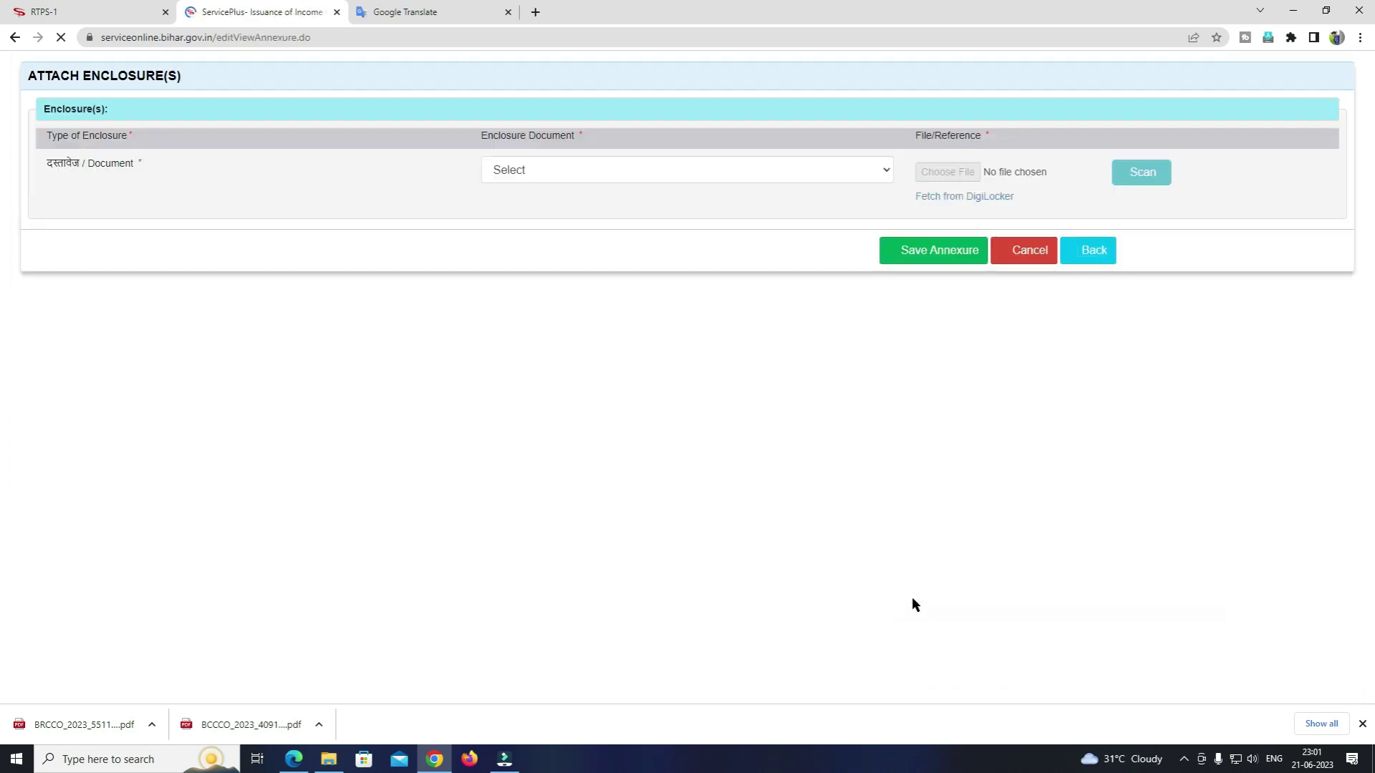
Attach sd.jpg as the आधार कार्ड enclosure document and save the annexure.
left_click(771, 160)
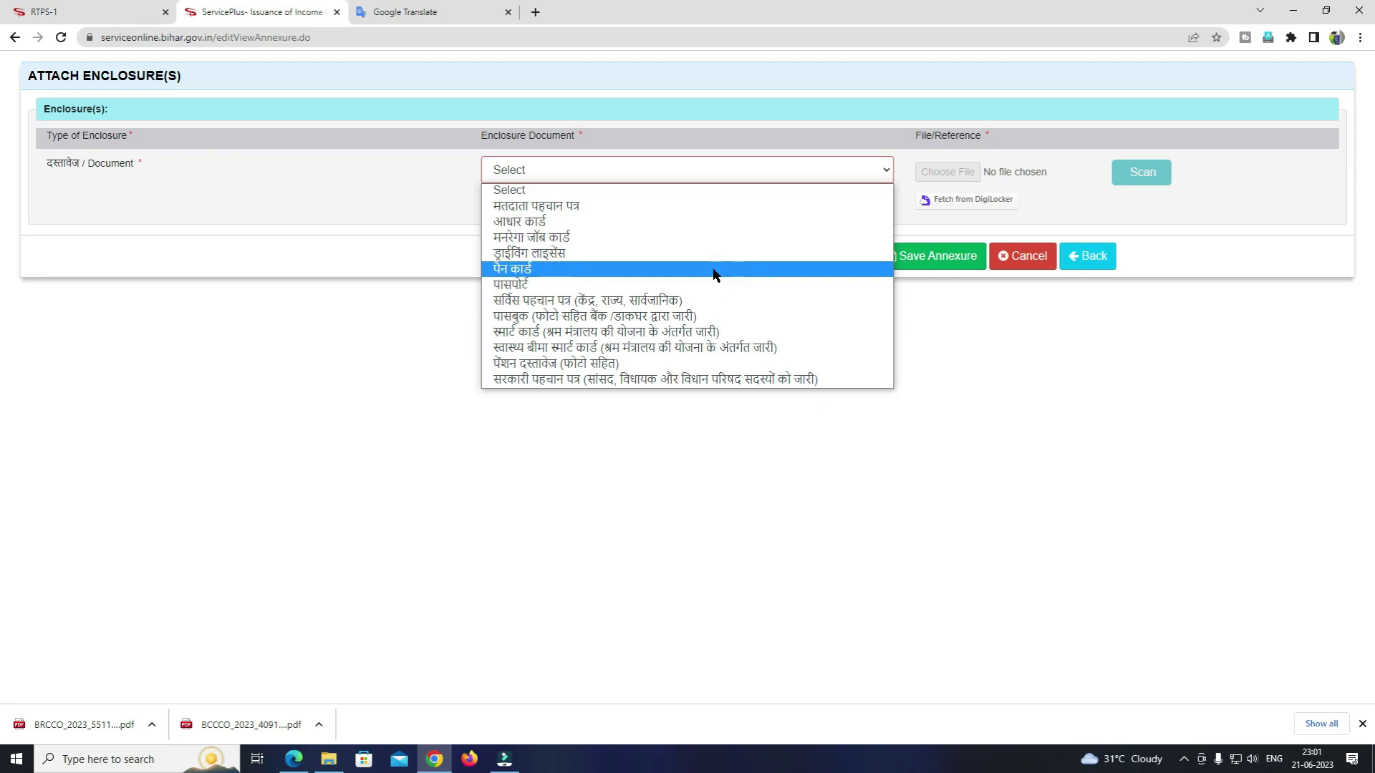
left_click(690, 228)
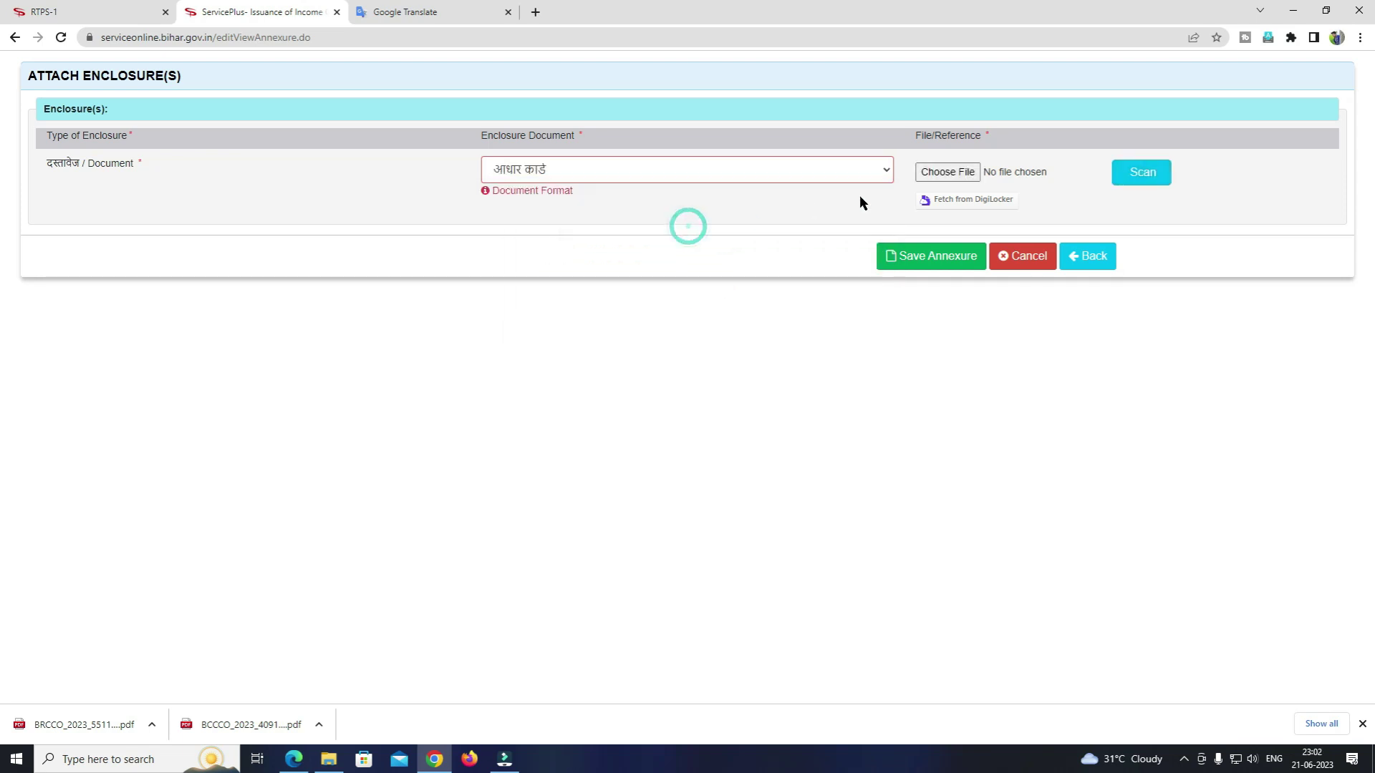
left_click(968, 174)
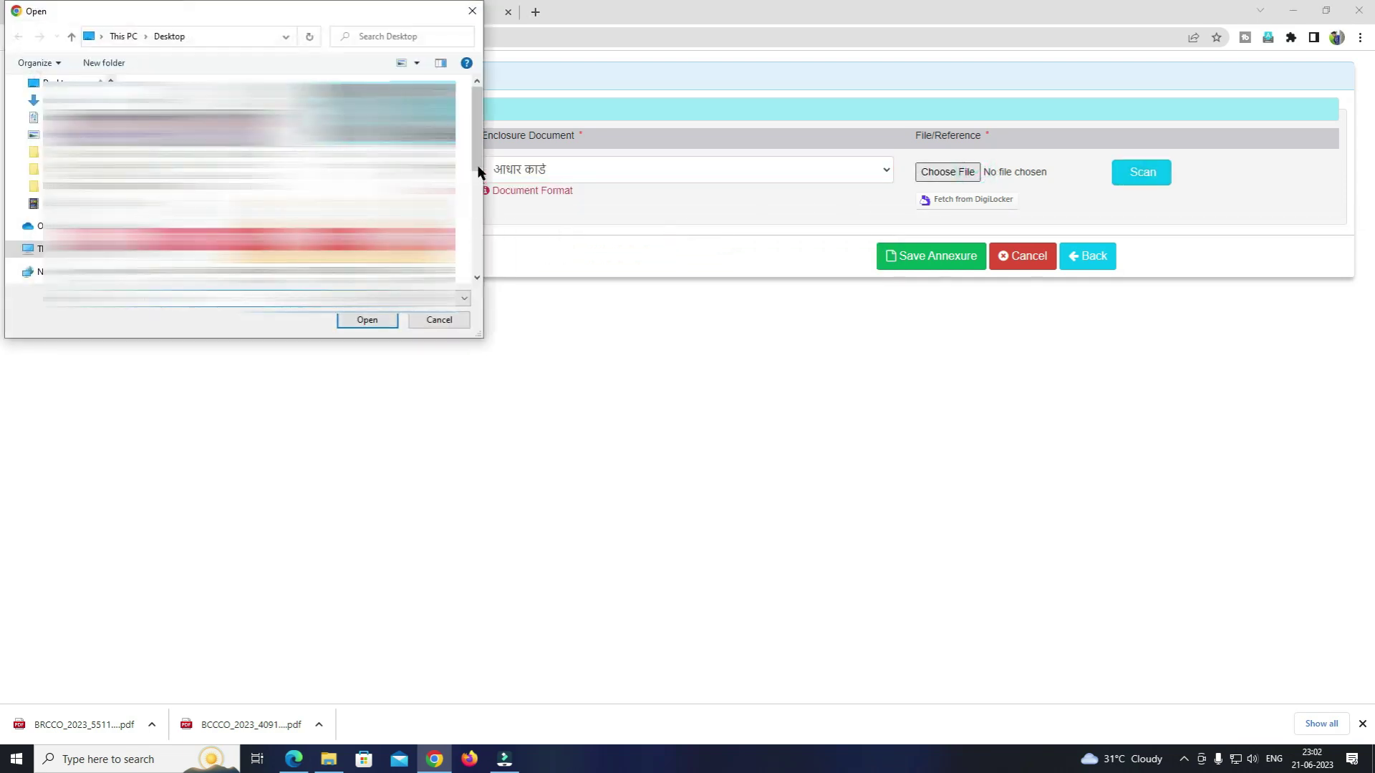
left_click_drag(477, 165, 477, 240)
left_click(363, 322)
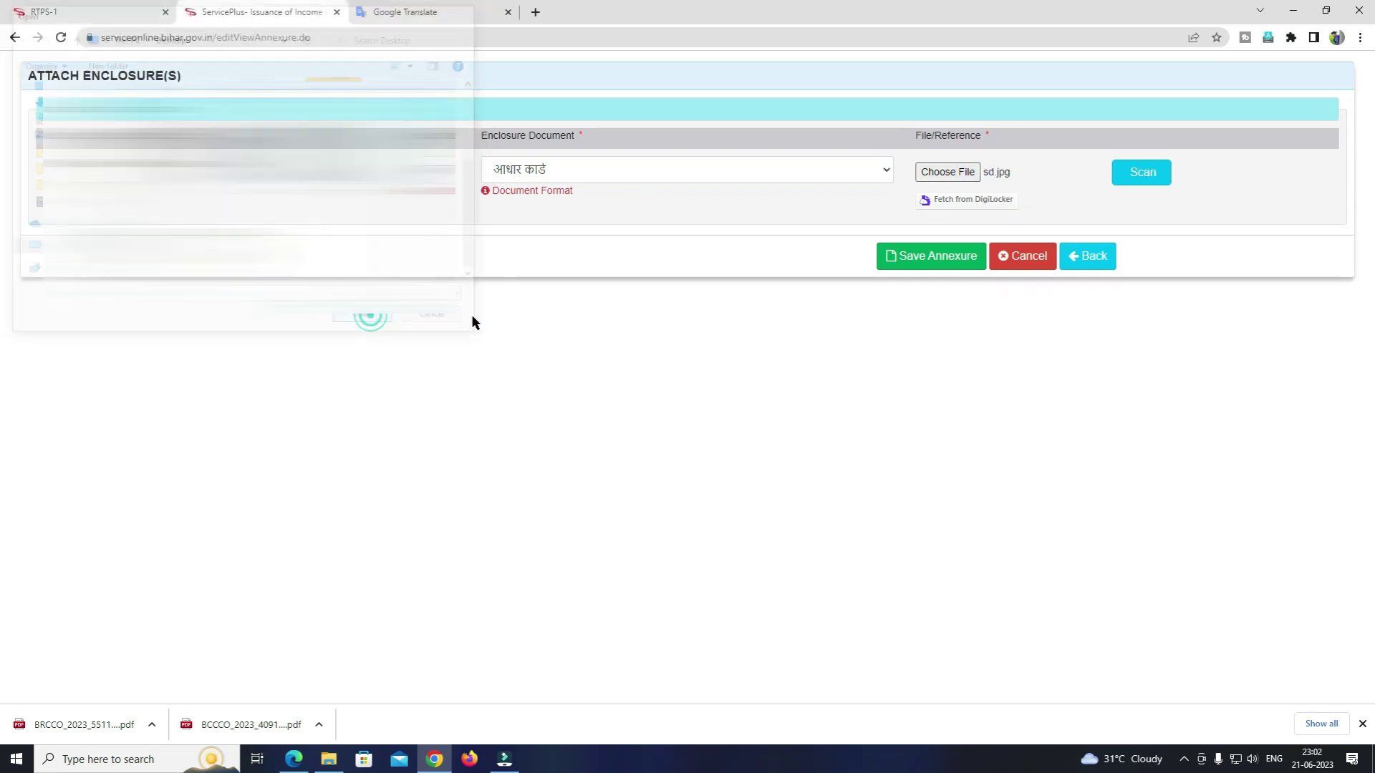
left_click(942, 265)
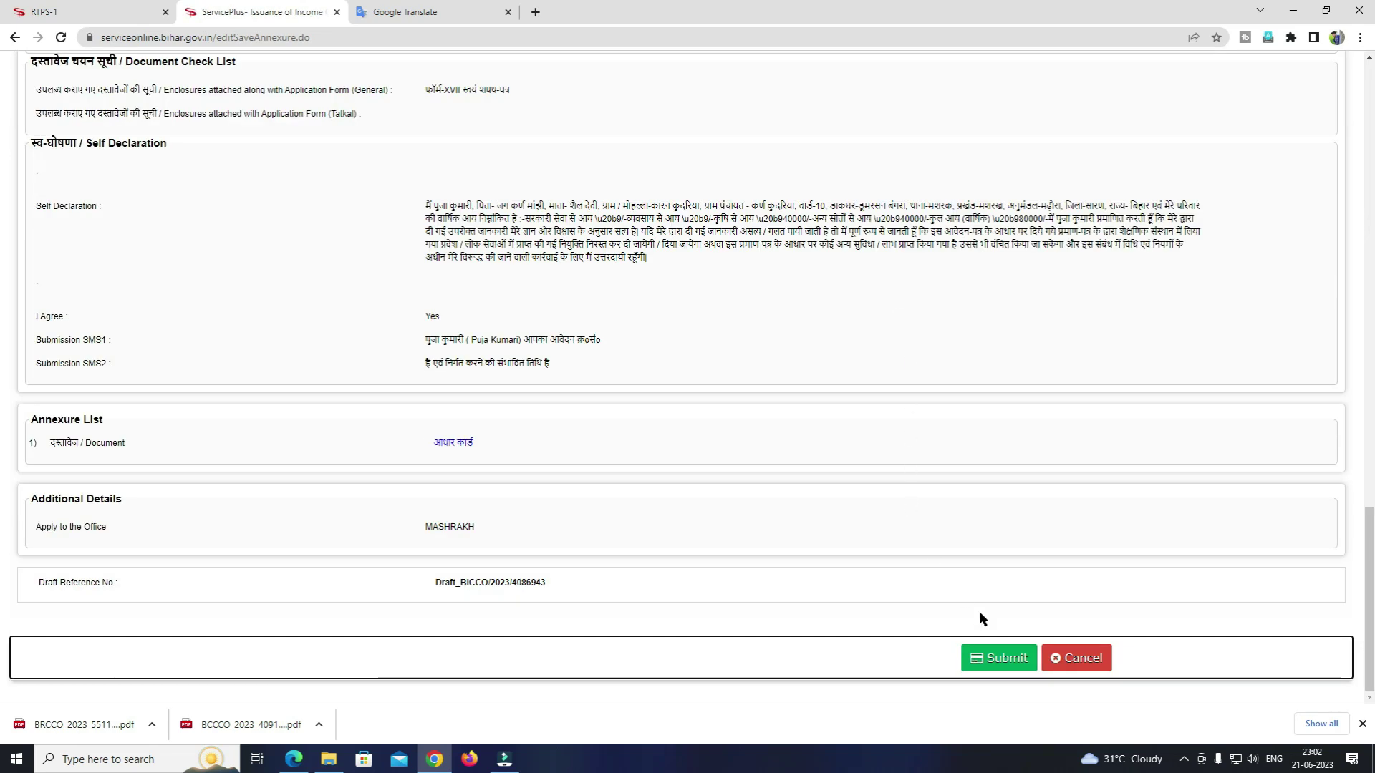
Submit the income certificate application and export its acknowledgement as a PDF to the Desktop under the suggested file name.
left_click(993, 665)
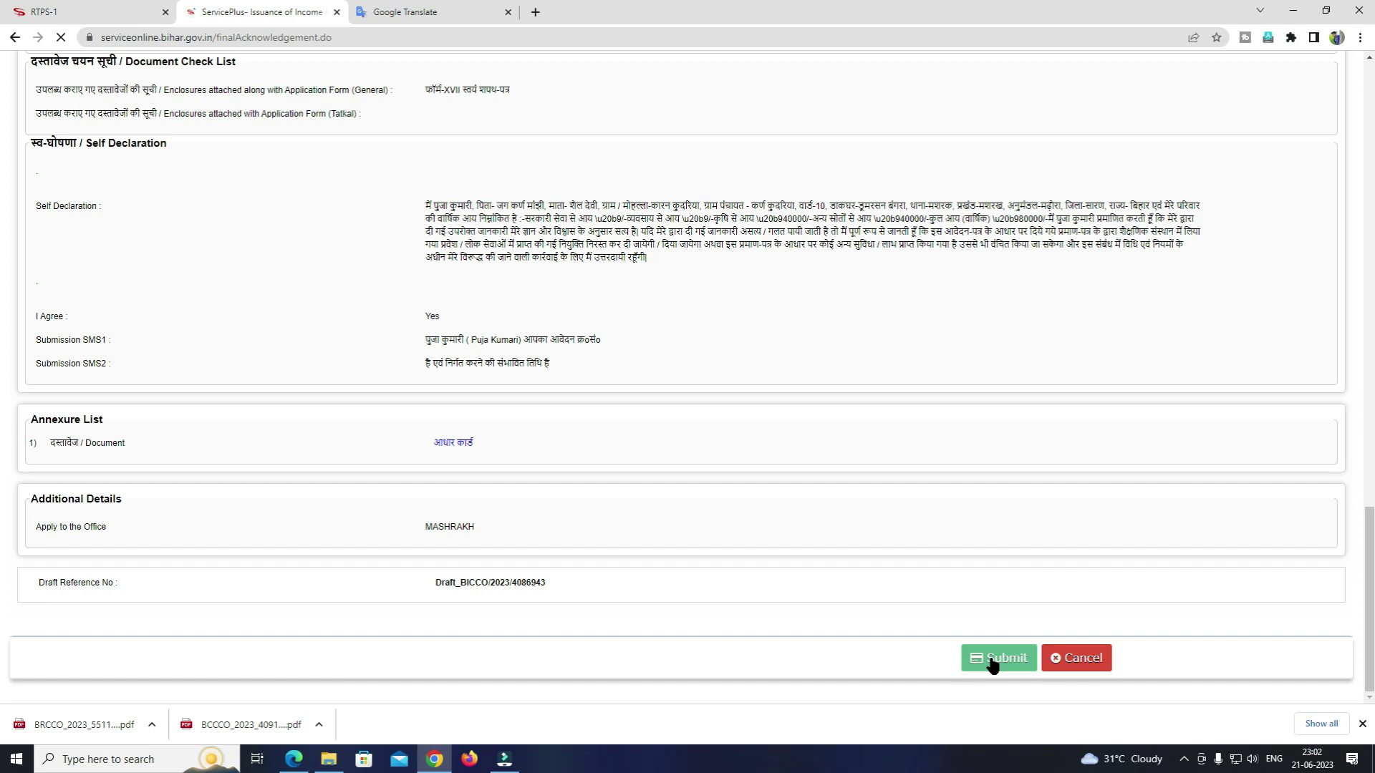
scroll(990, 654, "down", 5)
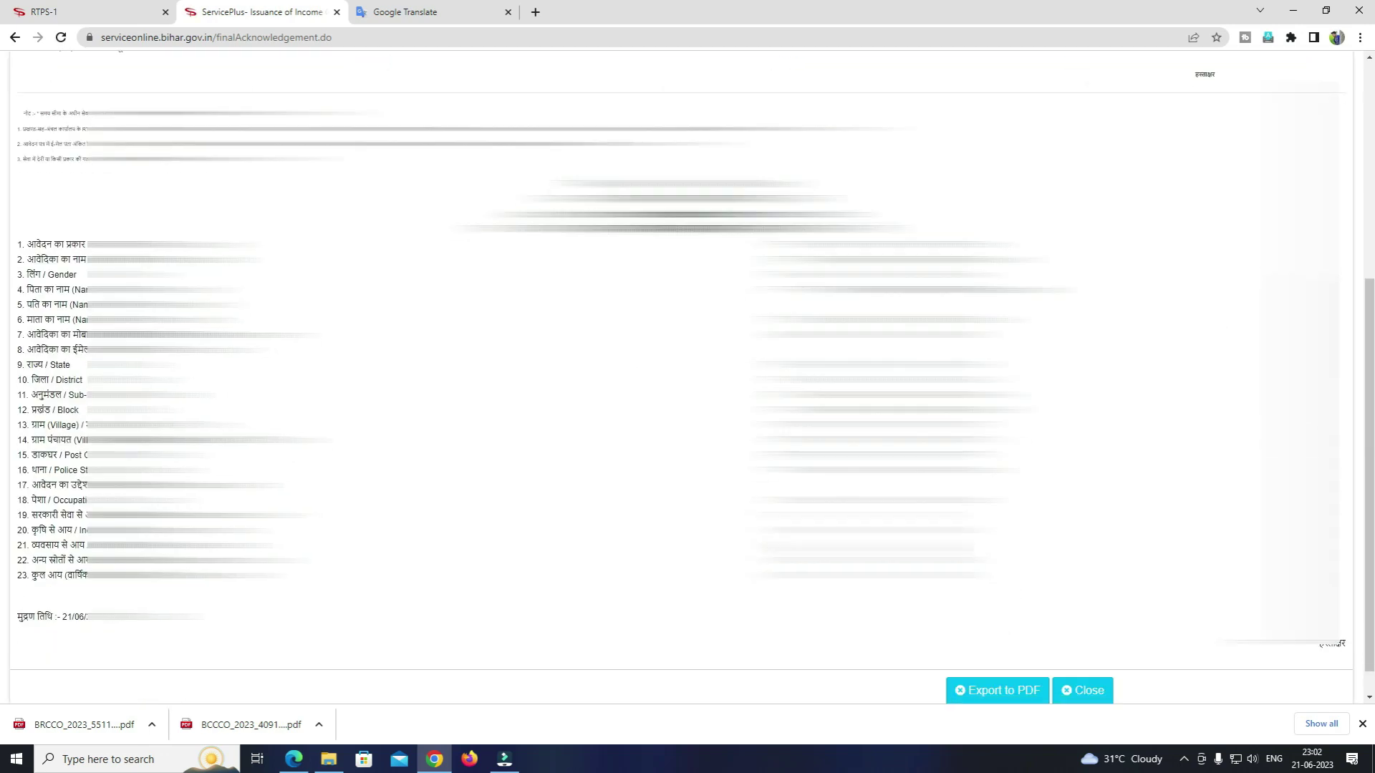
scroll(1002, 666, "down", 1)
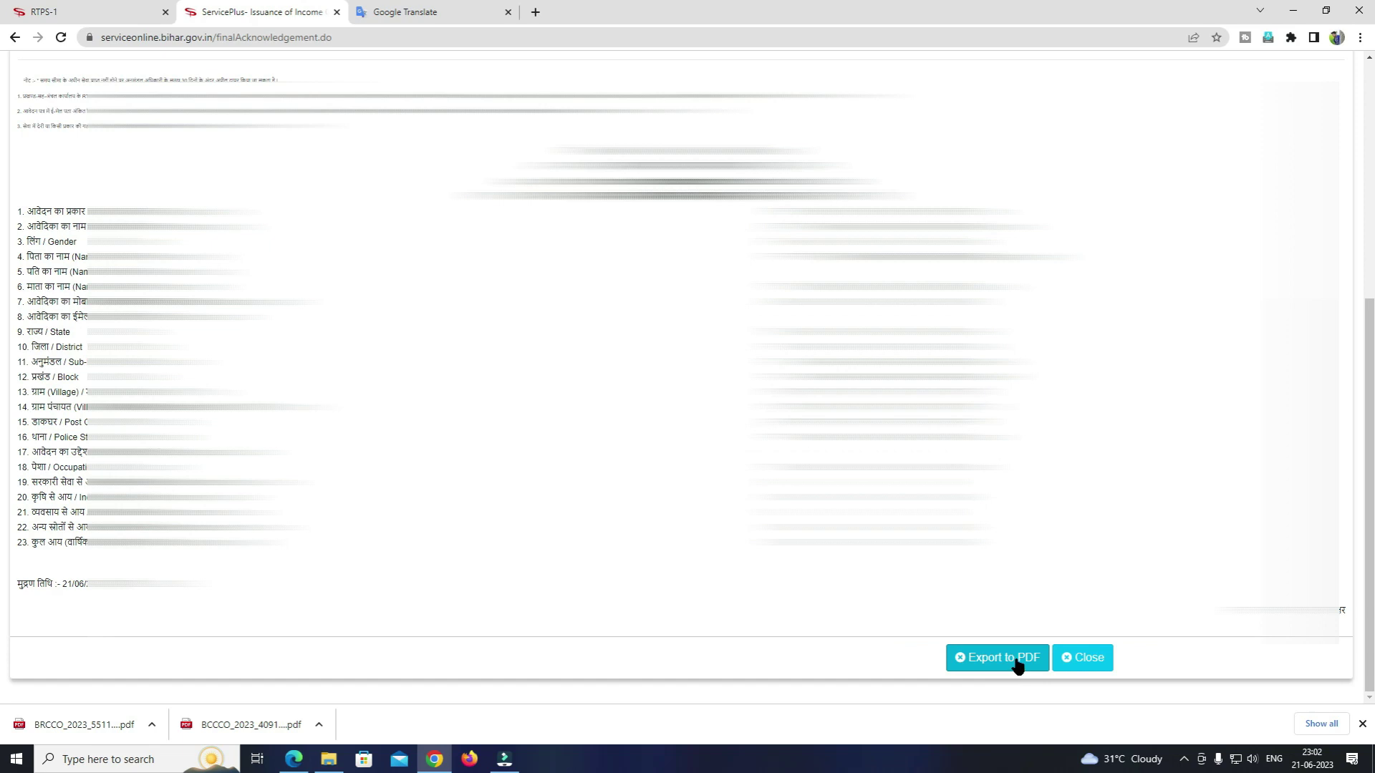
left_click(1021, 661)
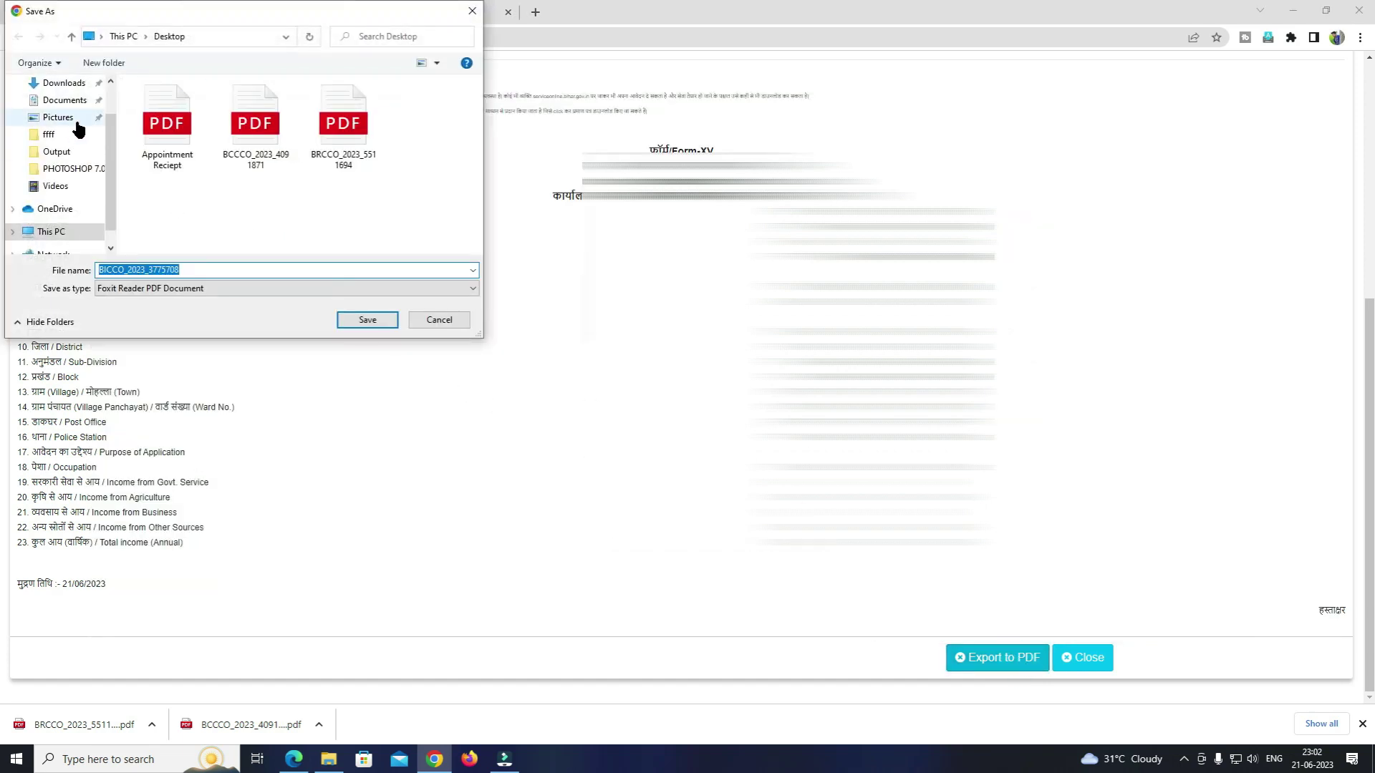
scroll(95, 96, "up", 2)
left_click(58, 112)
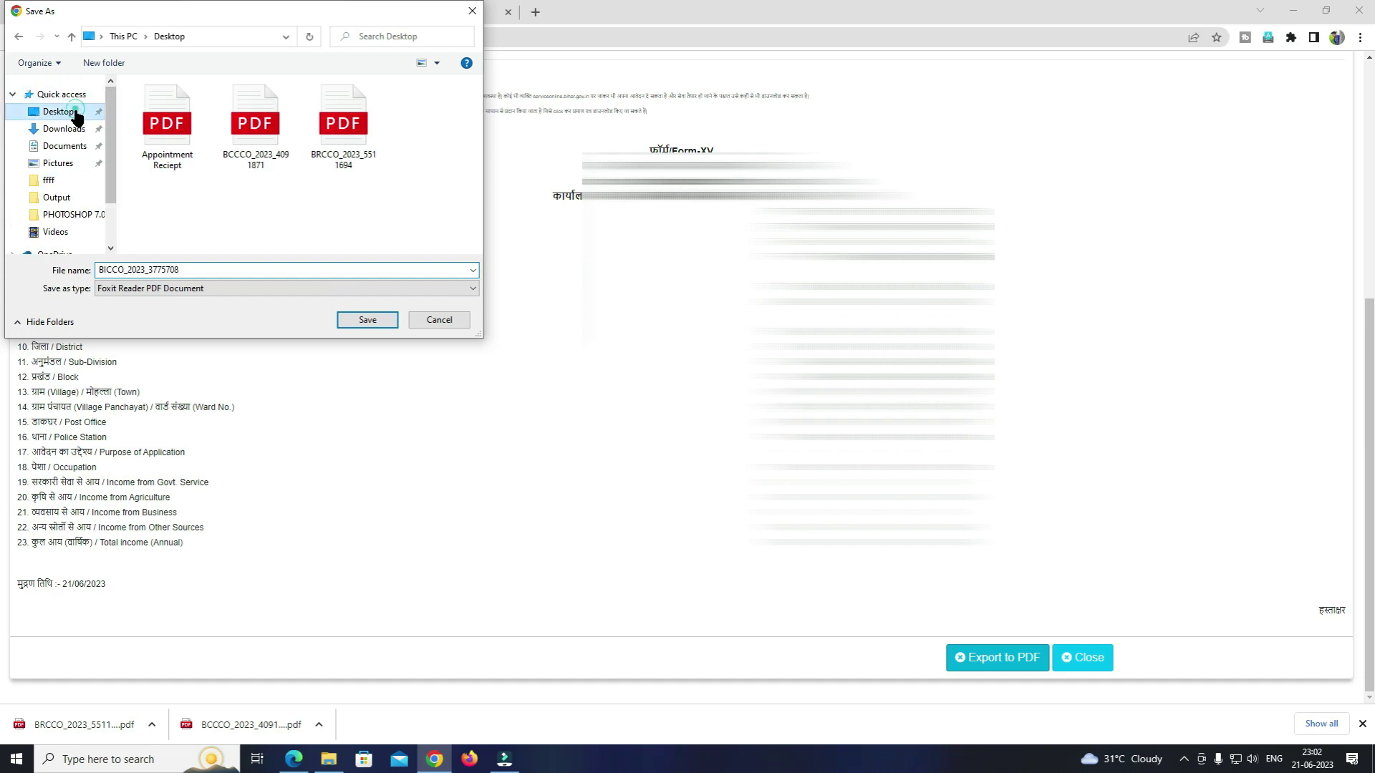
left_click(349, 322)
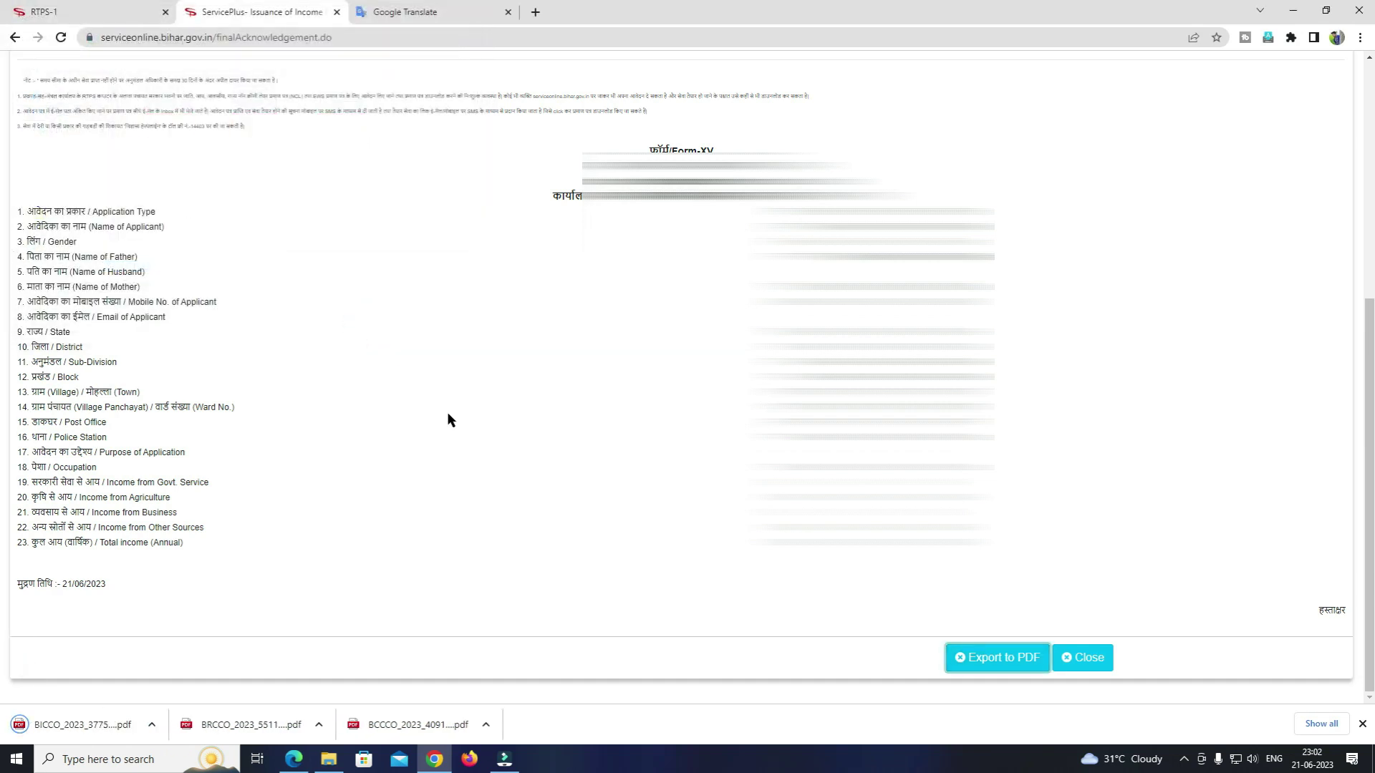